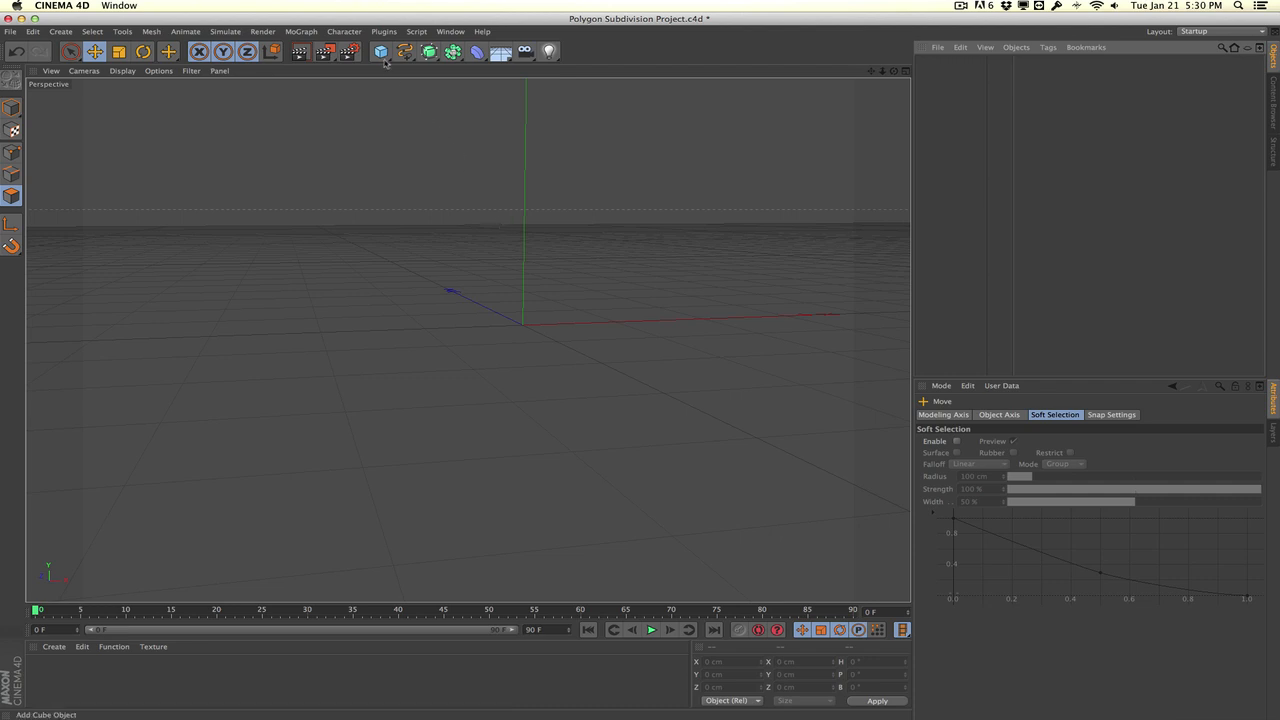
- Add a Platonic icosahedron primitive to the Cinema 4D scene
drag(380, 51, 497, 128)
click(497, 128)
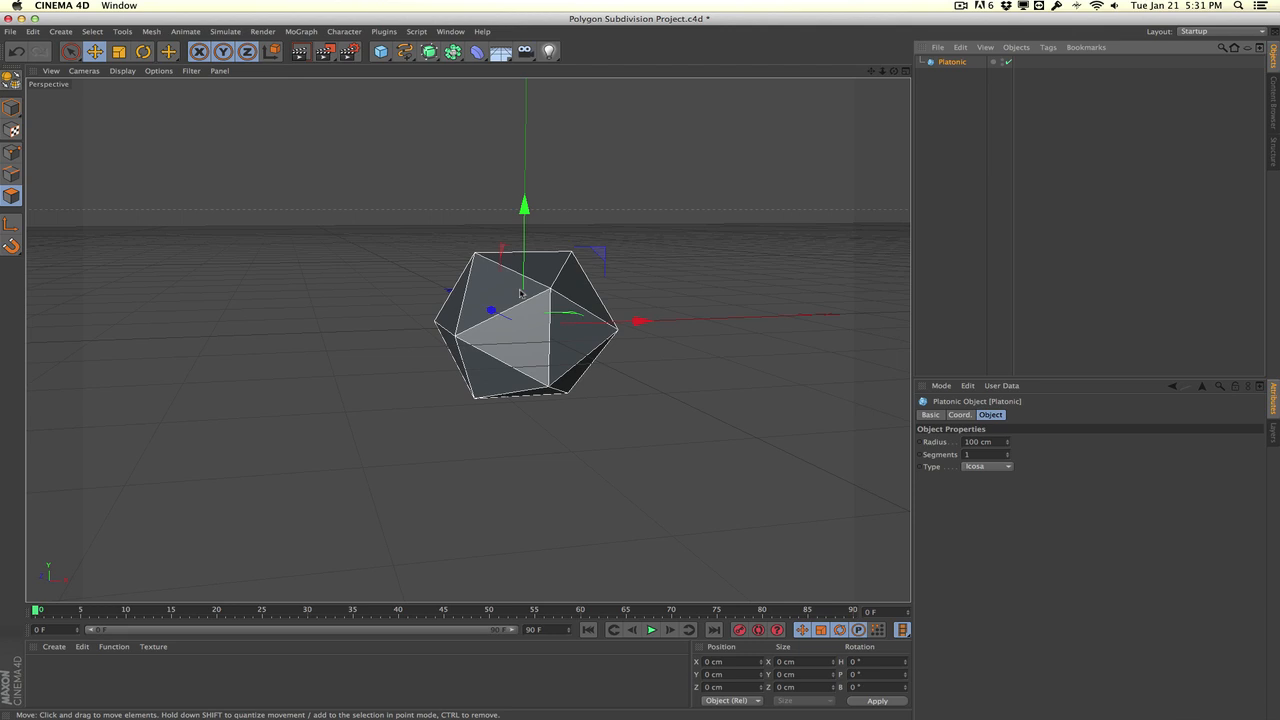
mouse_move(520, 292)
alt+mouse_down()
mouse_move(535, 352)
mouse_move(557, 357)
mouse_move(438, 366)
alt+mouse_up()
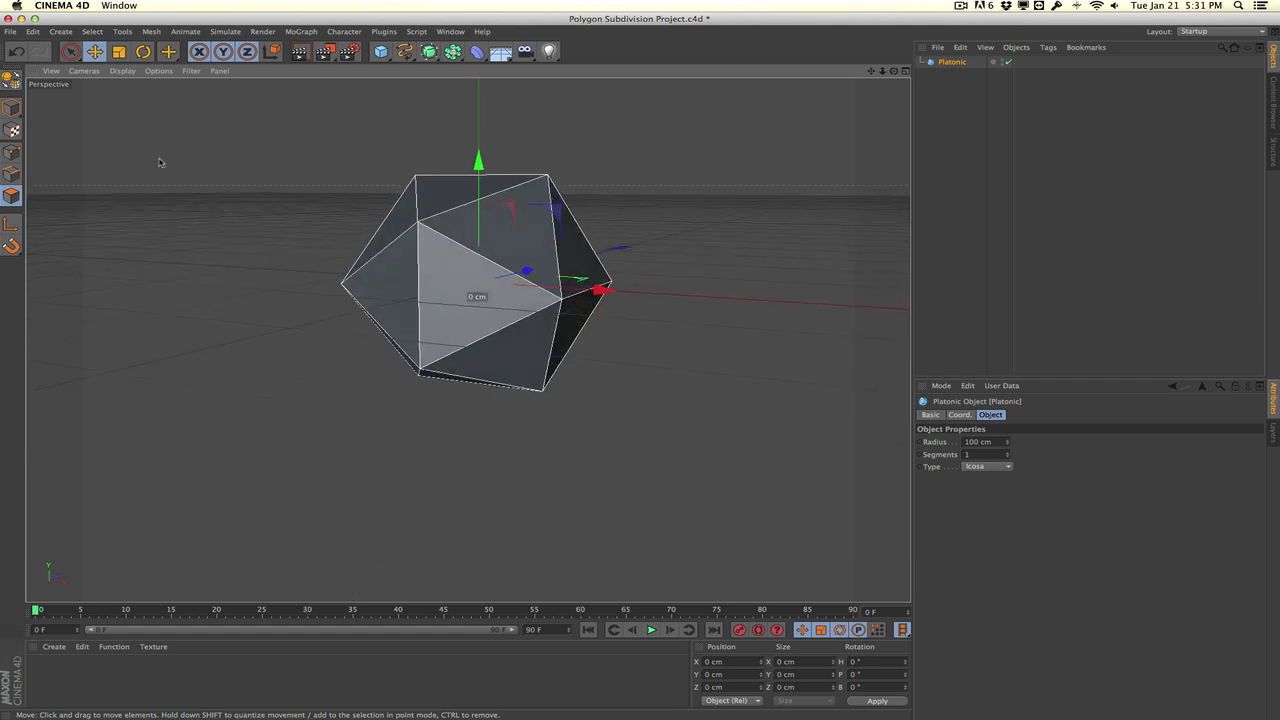
- Export the scene as a Wavefront OBJ named 3D Model.obj
click(10, 31)
mouse_move(33, 206)
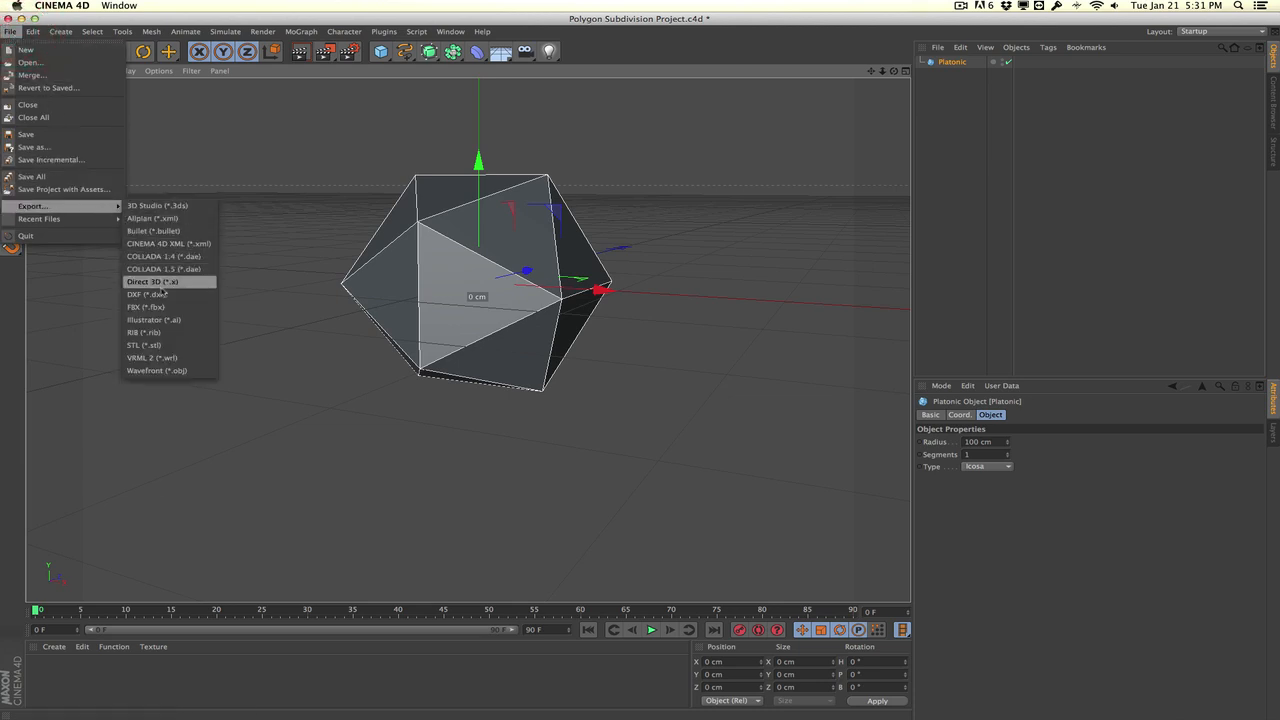
click(173, 371)
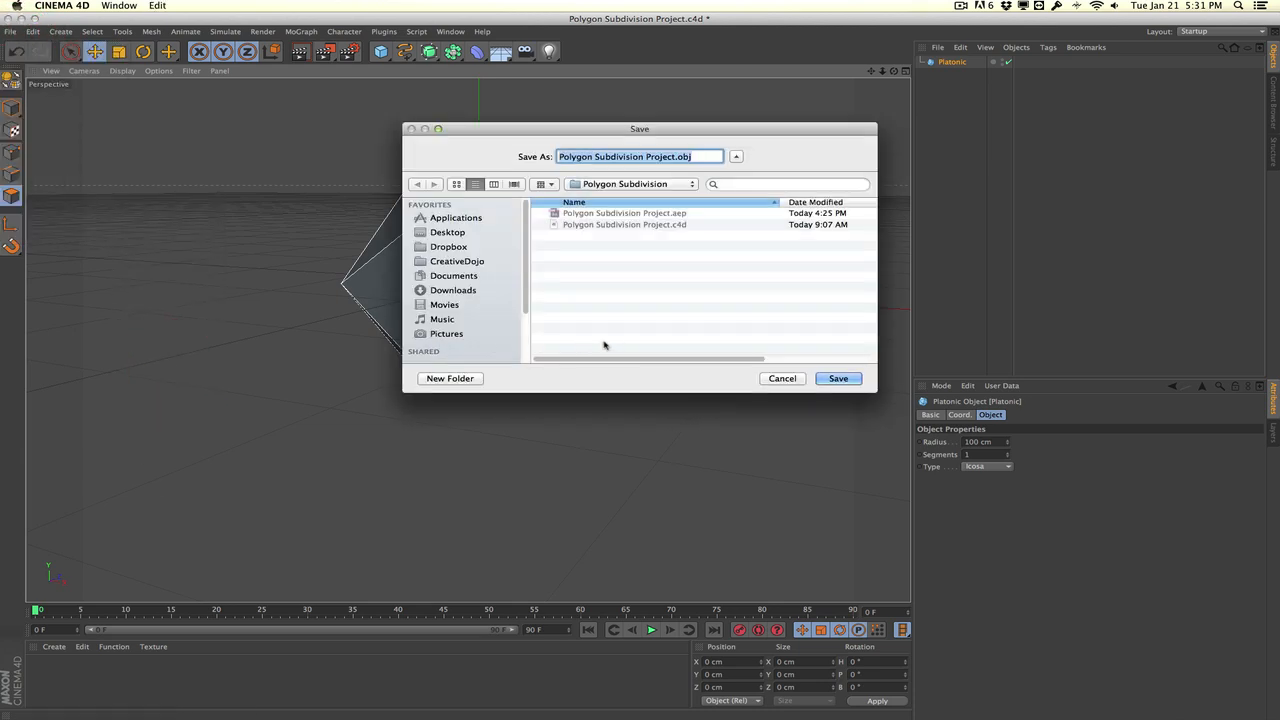
click(652, 157)
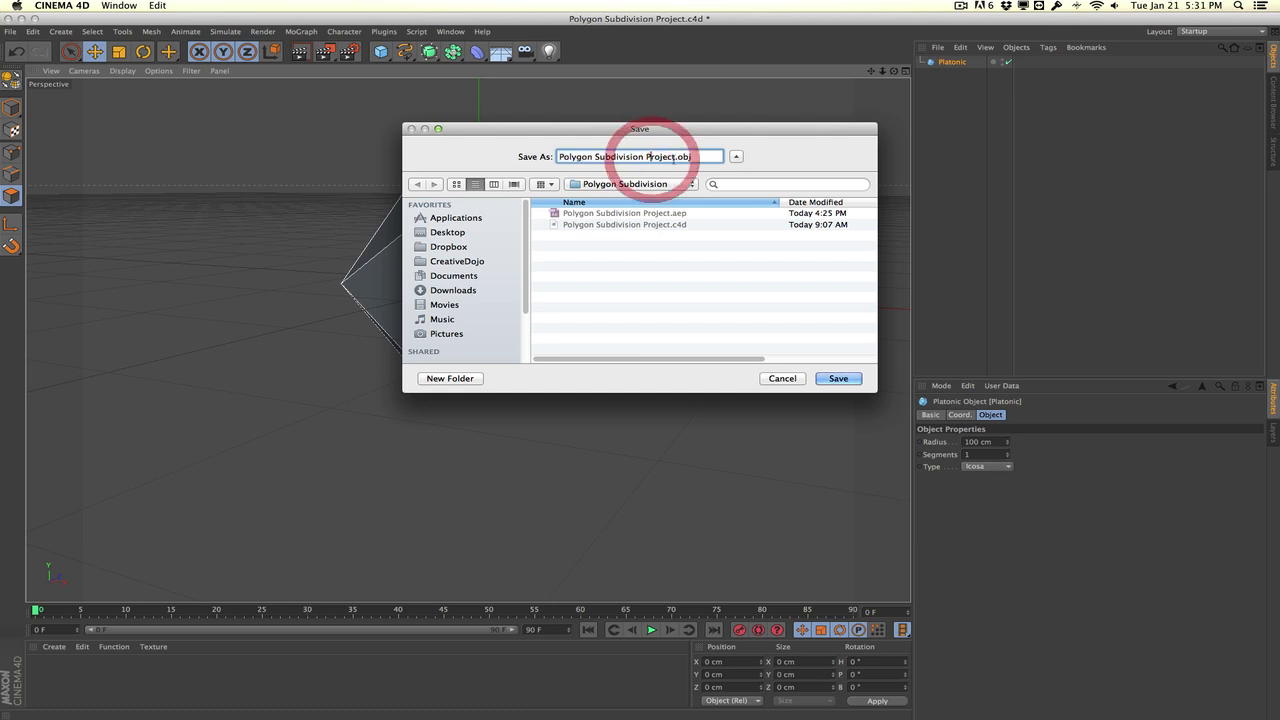
drag(678, 157, 462, 161)
text(3D Model)
key(Return)
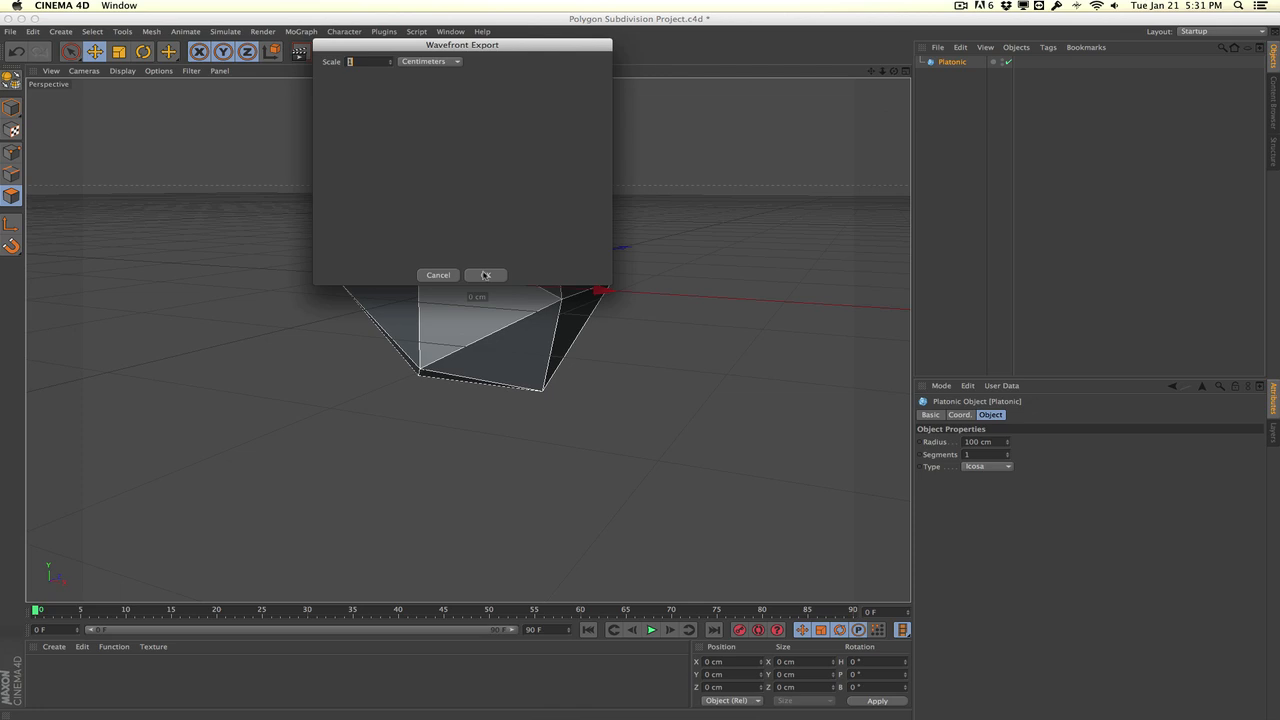
click(485, 275)
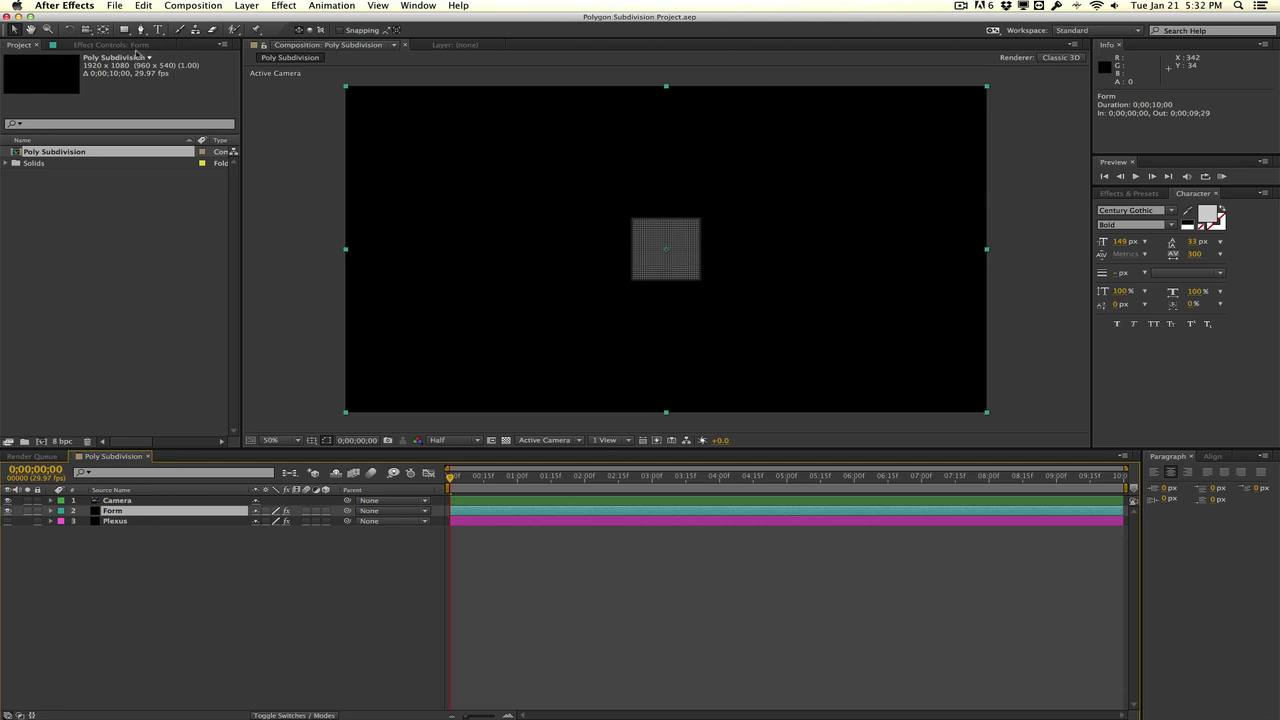
- Import 3D Model.obj into the project and drop it into the Poly Subdivision timeline
click(135, 45)
click(18, 45)
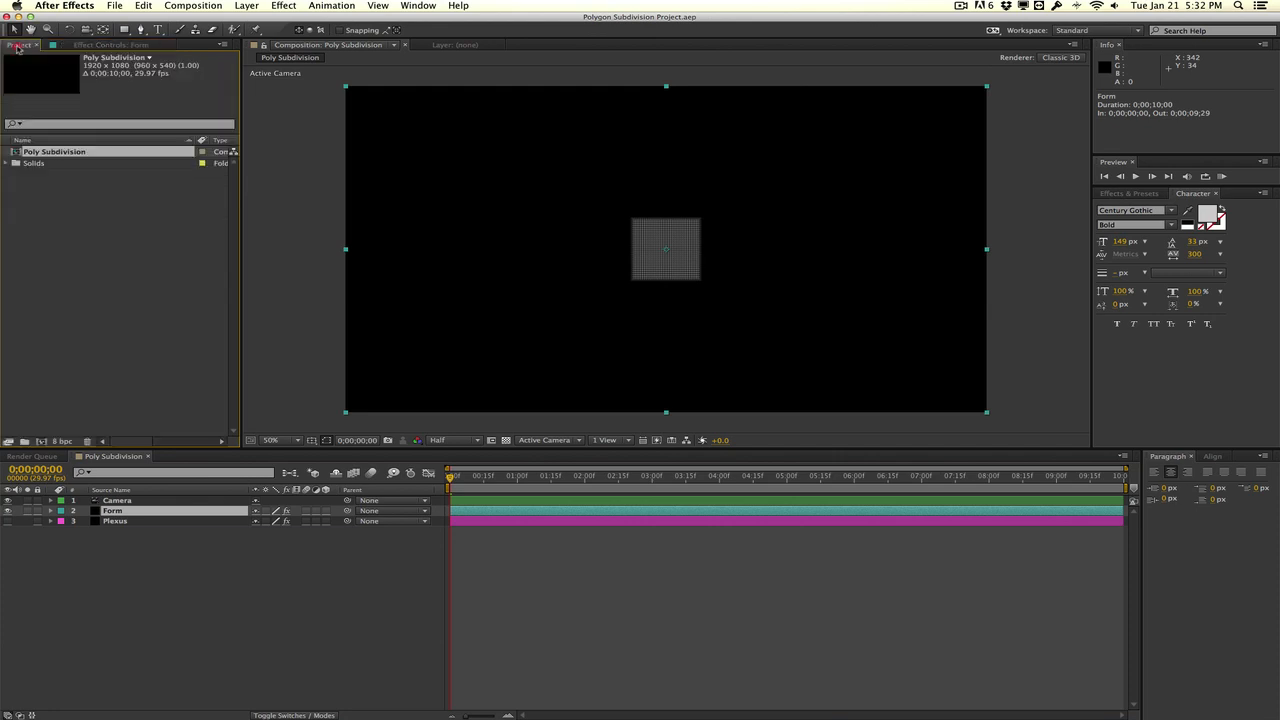
double_click(46, 225)
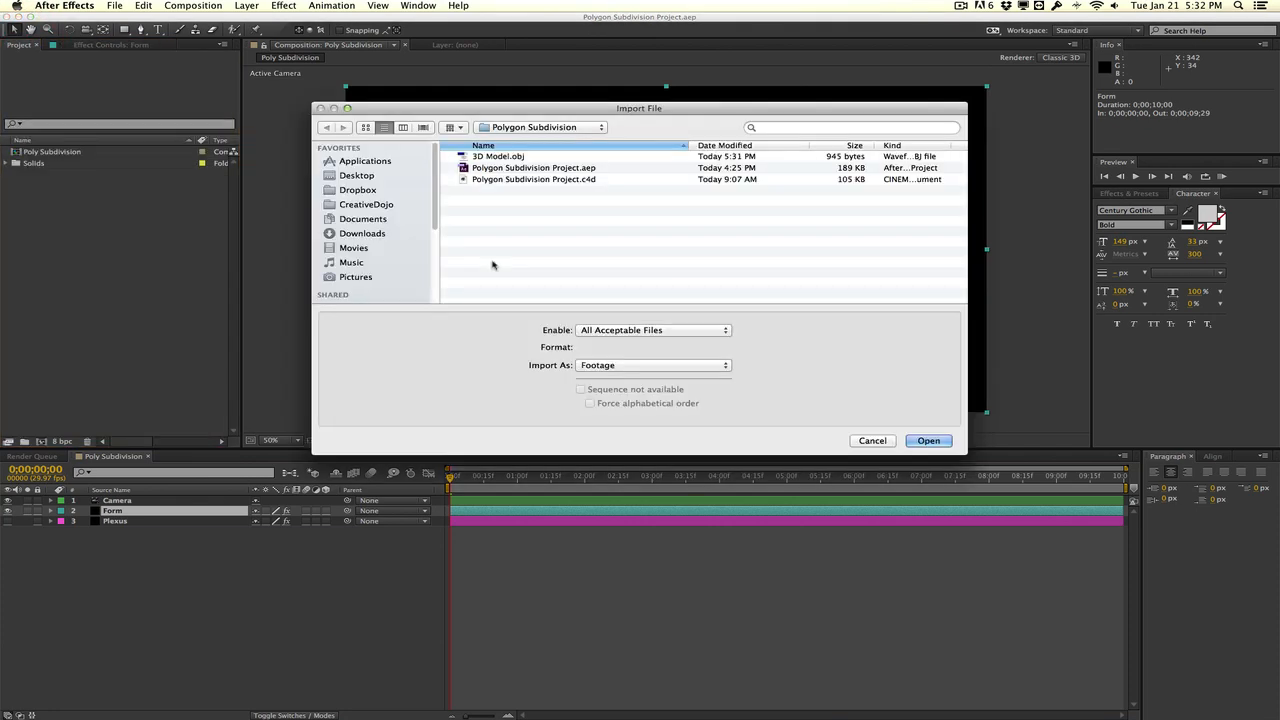
click(498, 157)
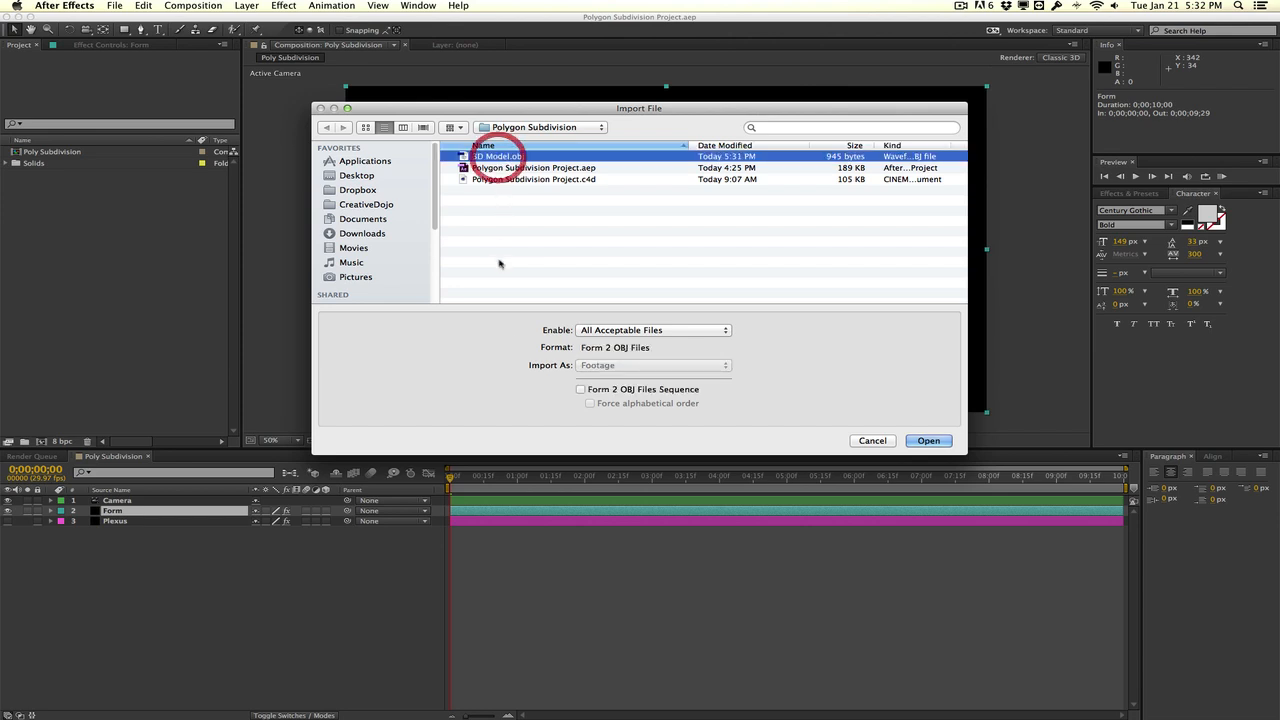
click(935, 441)
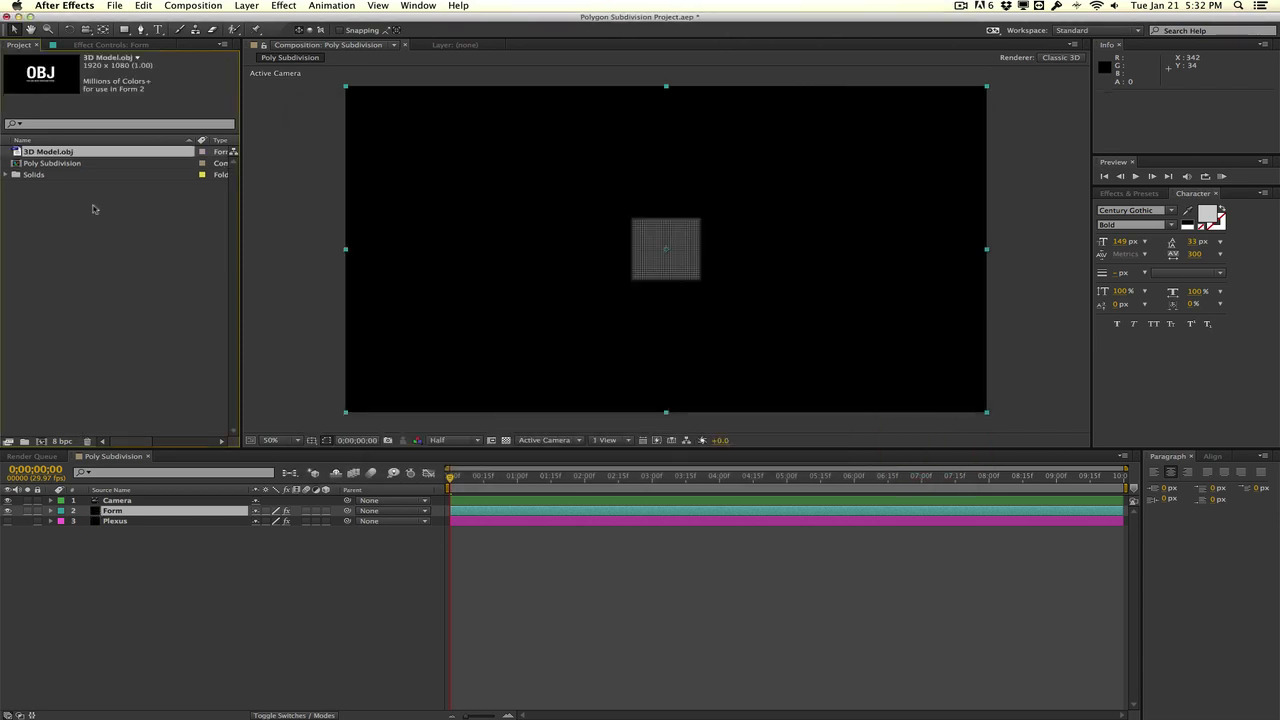
drag(75, 157, 100, 595)
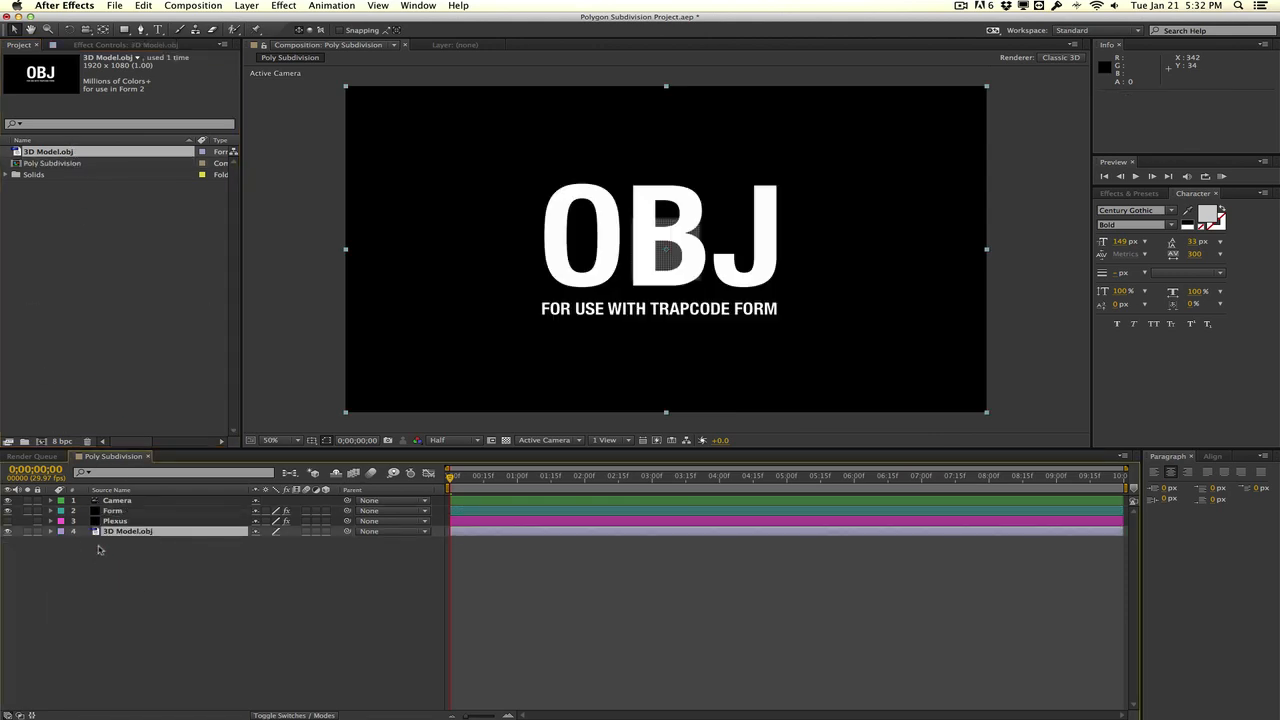
- Hide the 3D Model.obj layer and set Form's Base Form to OBJ Model
click(8, 531)
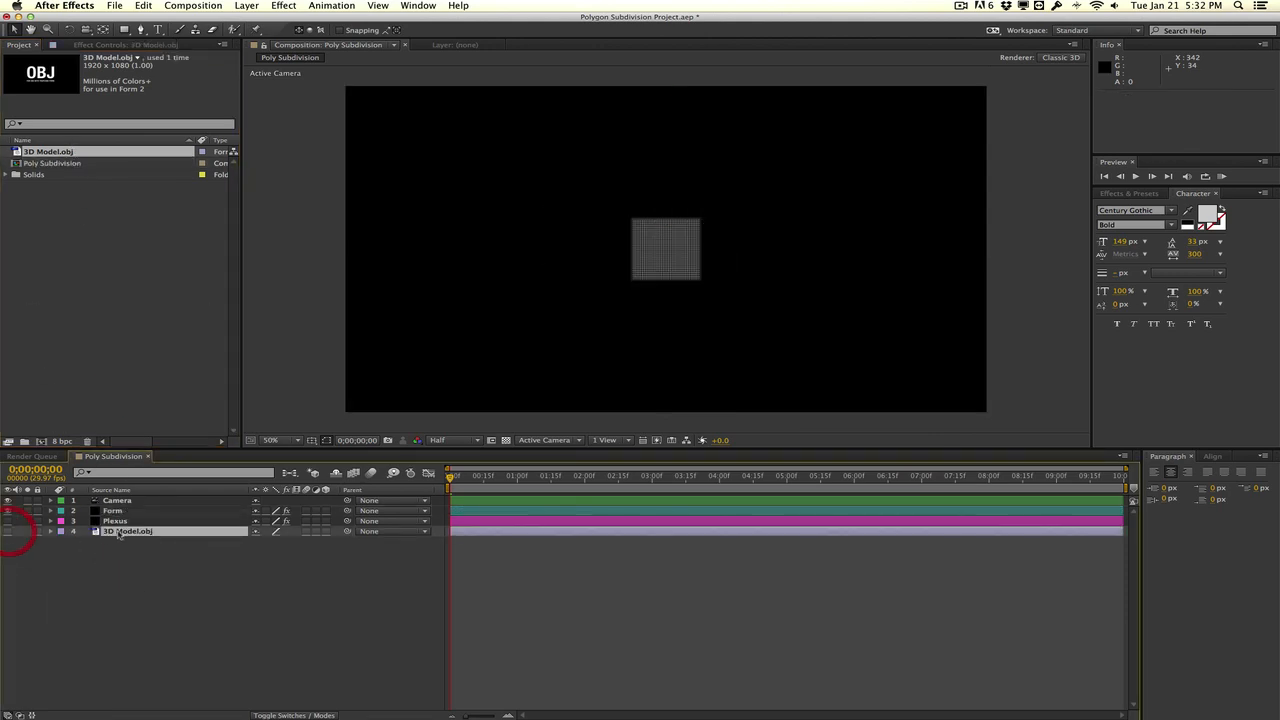
click(114, 511)
click(150, 45)
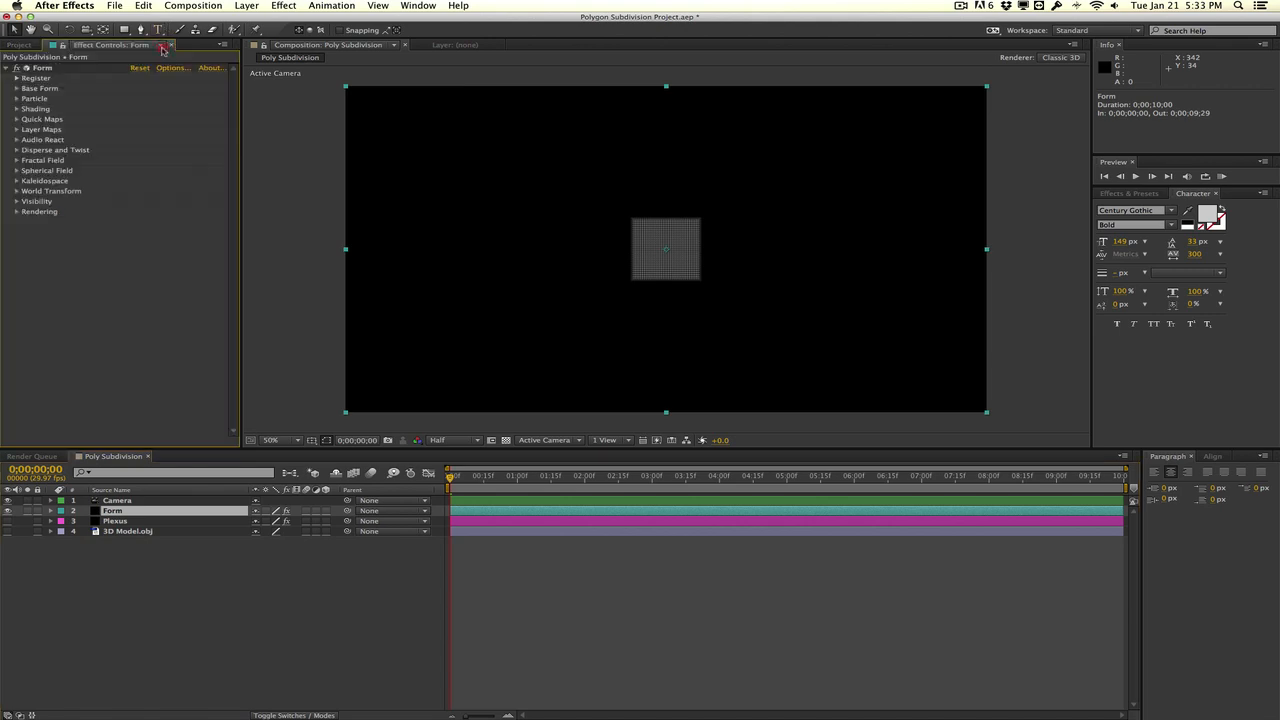
click(17, 88)
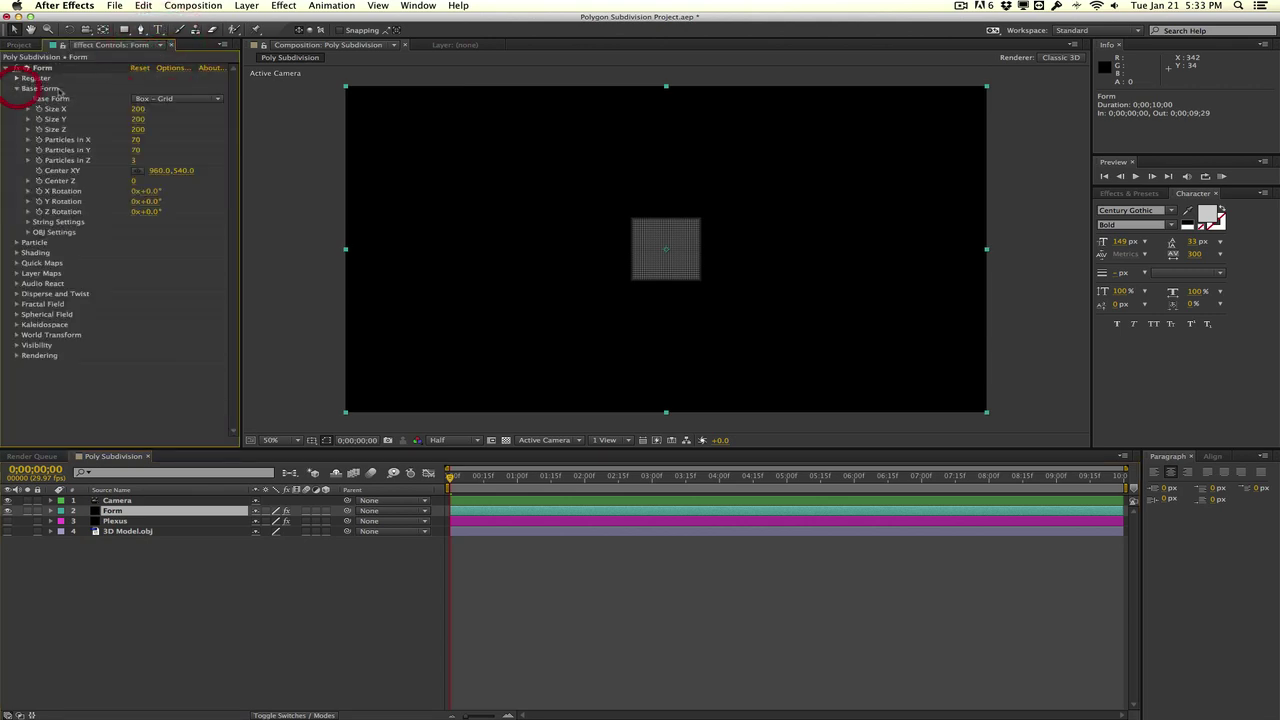
click(157, 99)
click(160, 146)
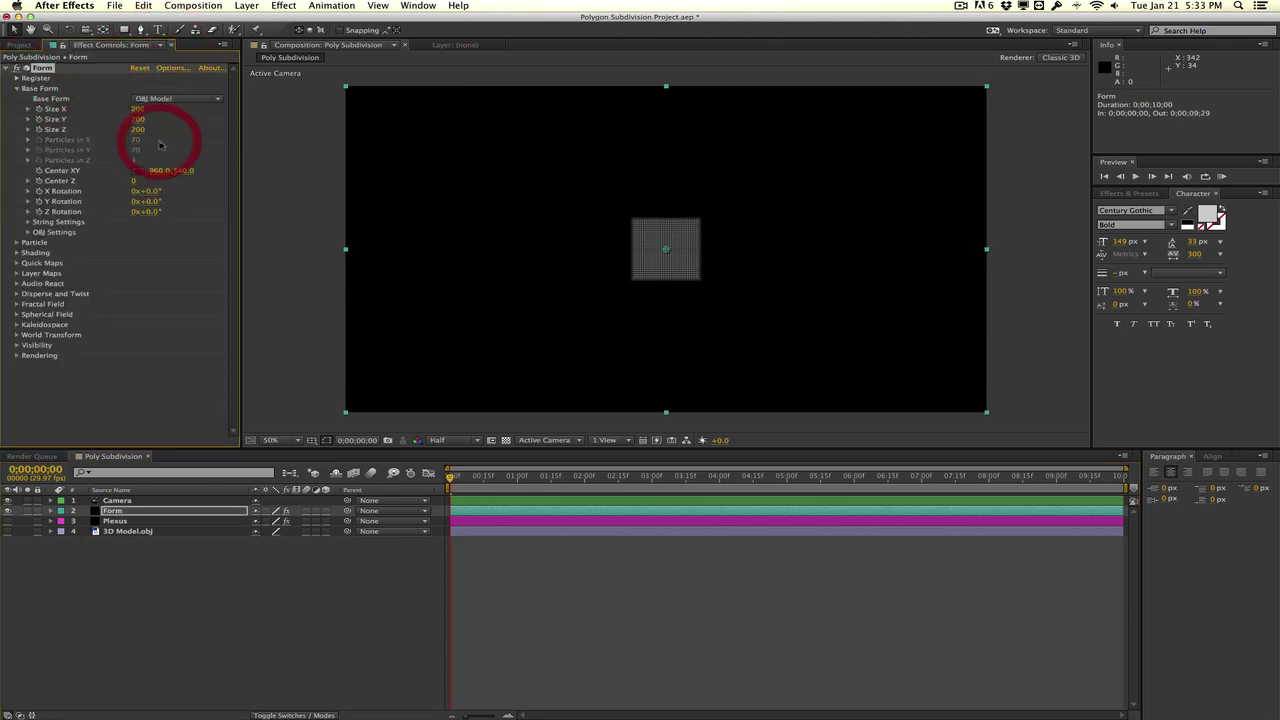
- In OBJ Settings, choose layer 4. 3D Model.obj as Form's 3D Model
click(28, 232)
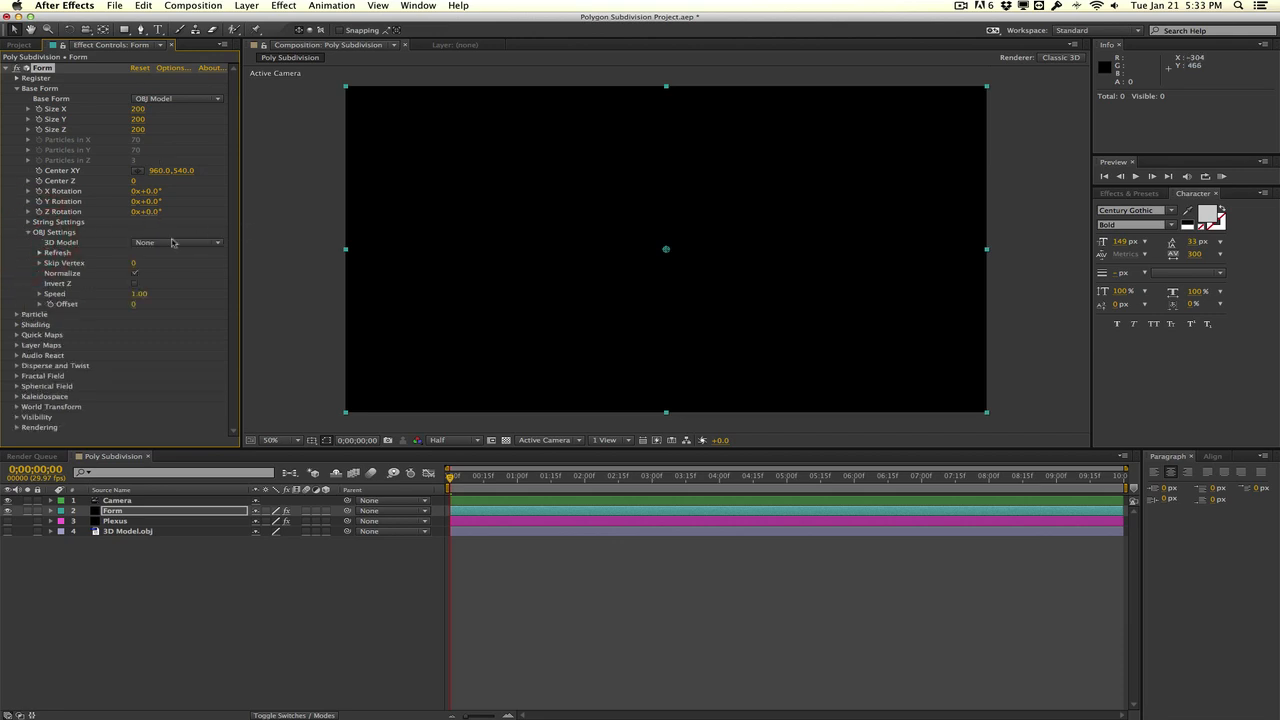
click(176, 243)
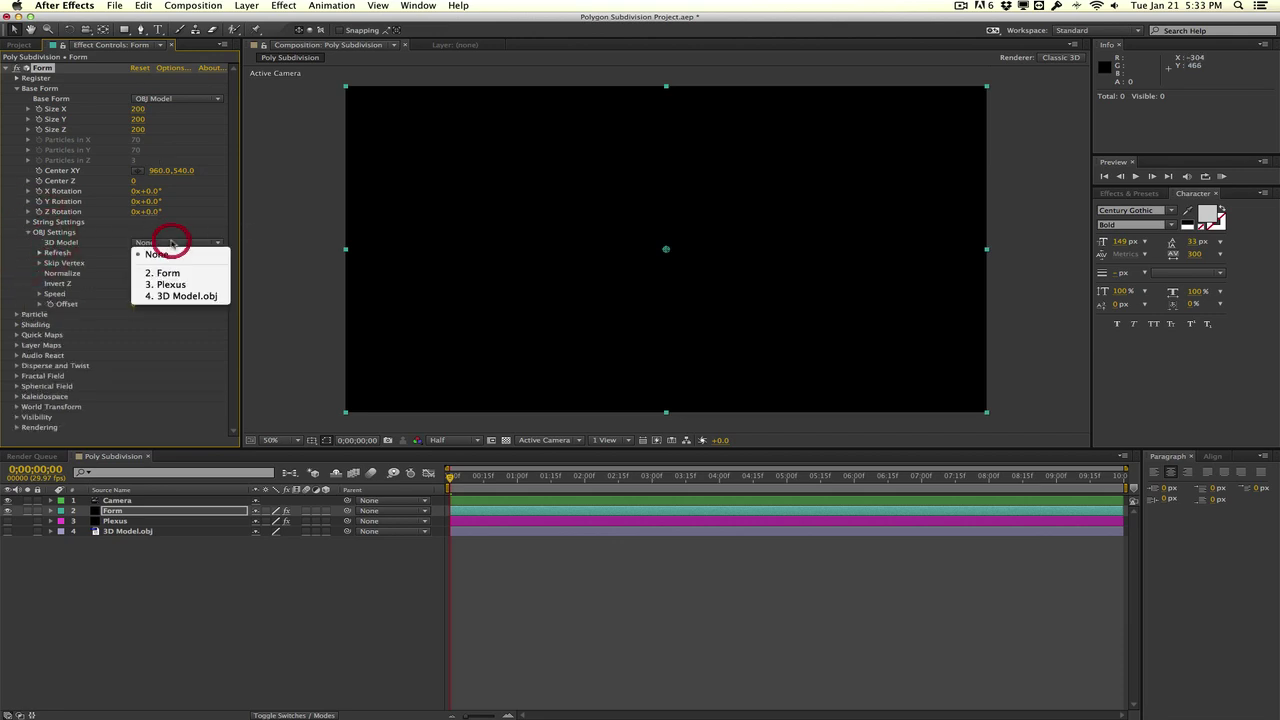
click(179, 297)
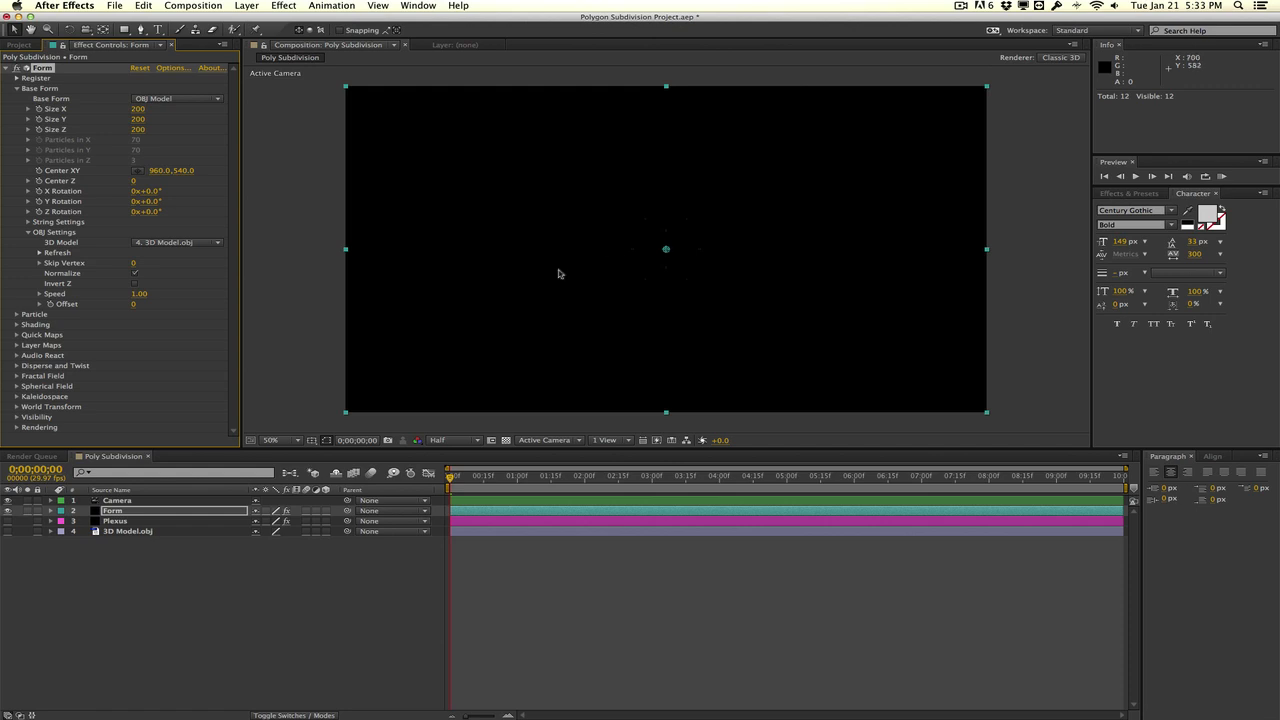
- With the Camera layer and Orbit Camera tool, dolly closer to the particles
click(161, 500)
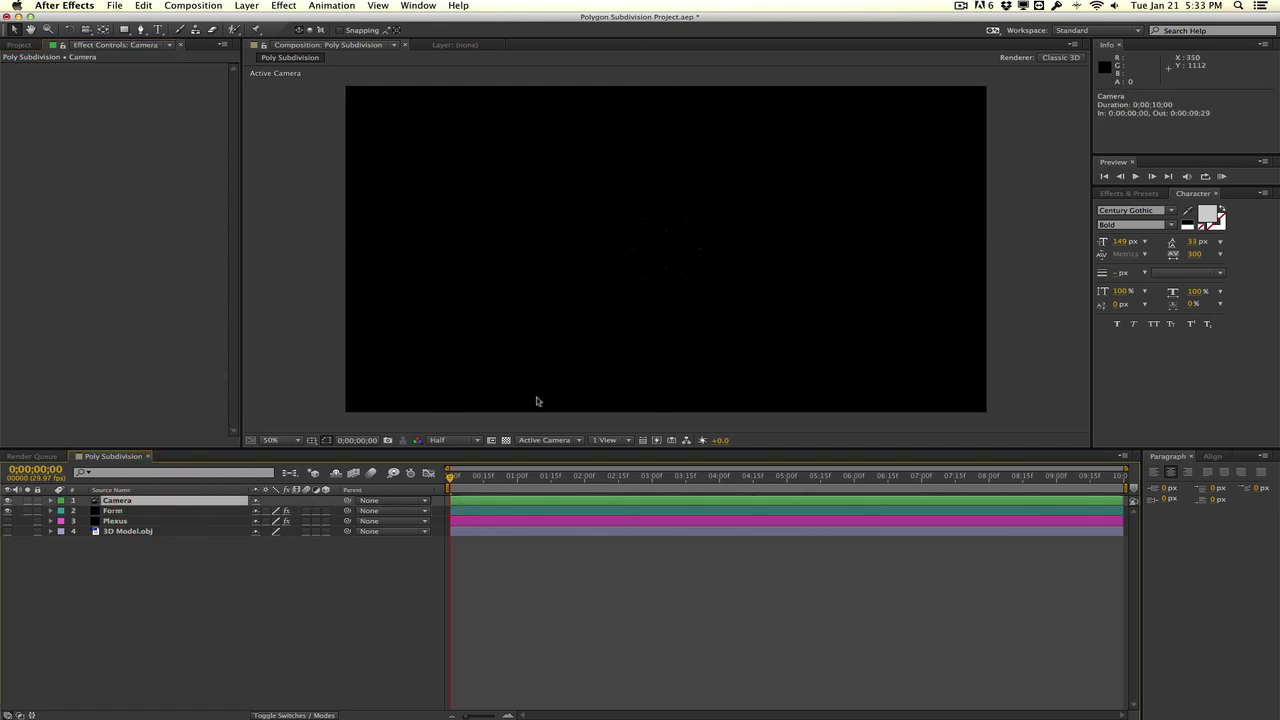
key(c)
click(664, 268)
right_drag(666, 241, 666, 240)
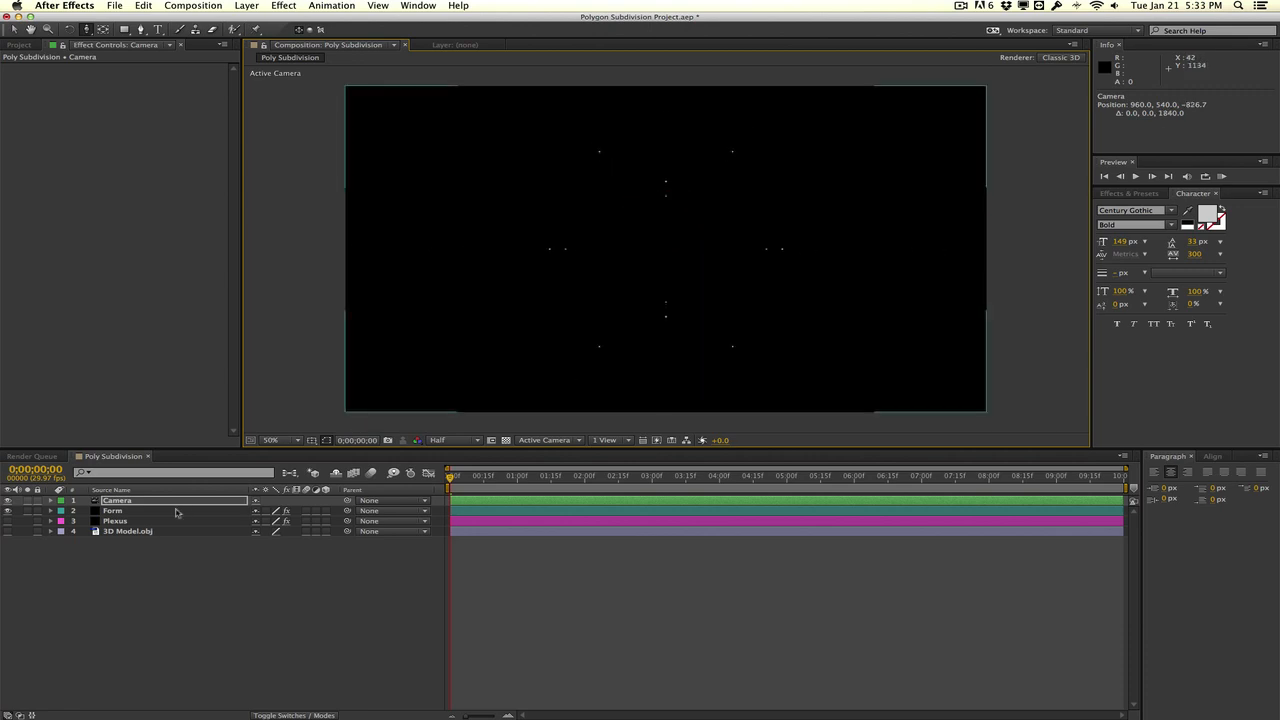
click(175, 511)
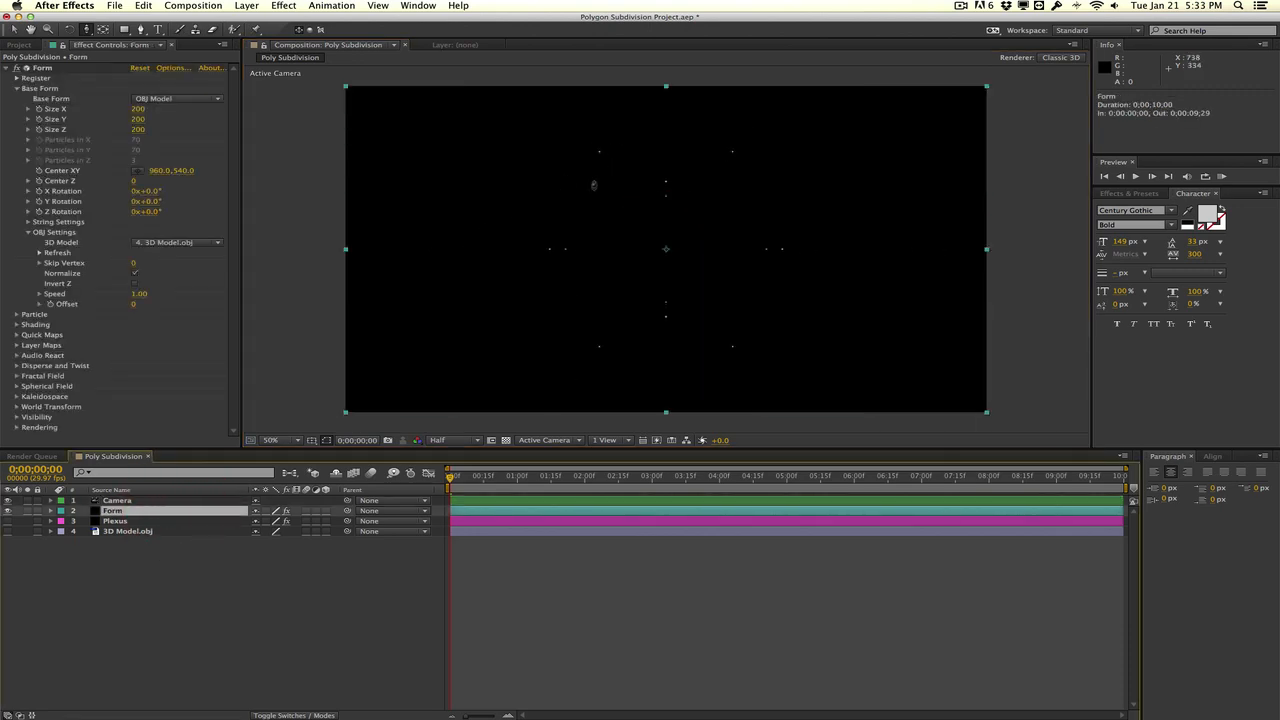
- Orbit the camera around the 12 vertex particles to view them from new angles
key(c)
drag(702, 258, 619, 268)
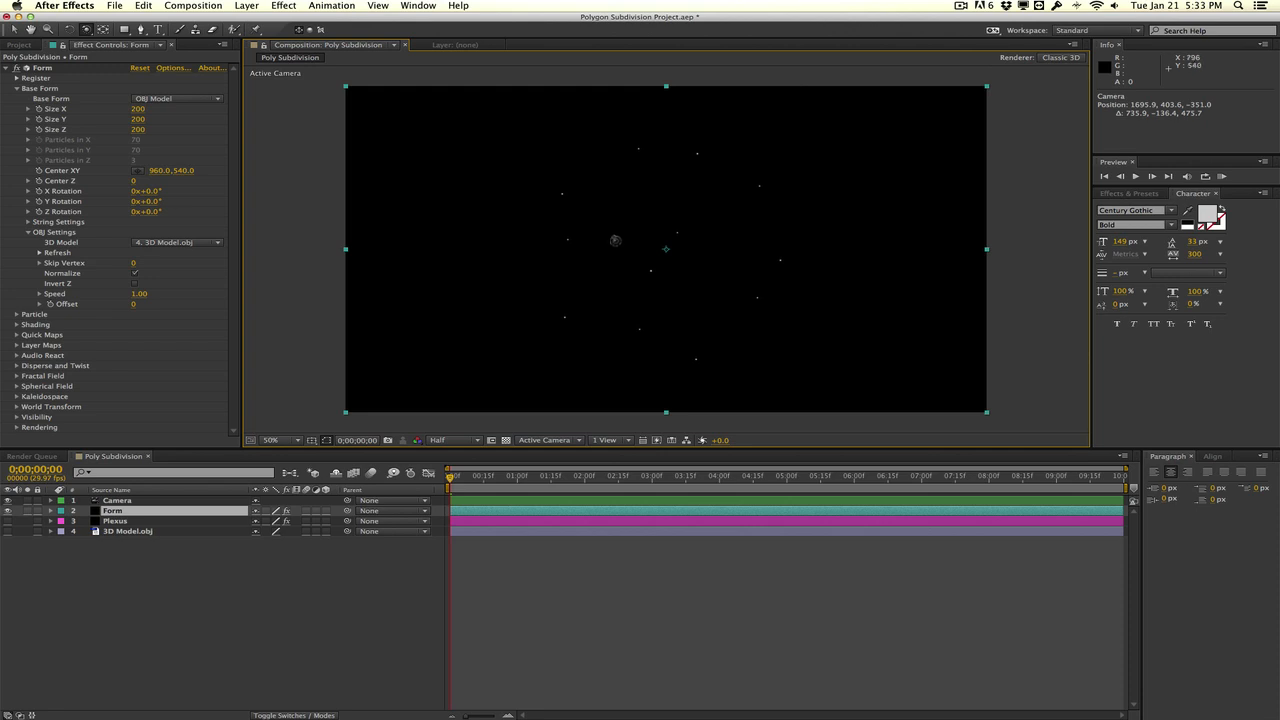
drag(586, 252, 660, 249)
drag(577, 270, 591, 267)
drag(582, 265, 614, 266)
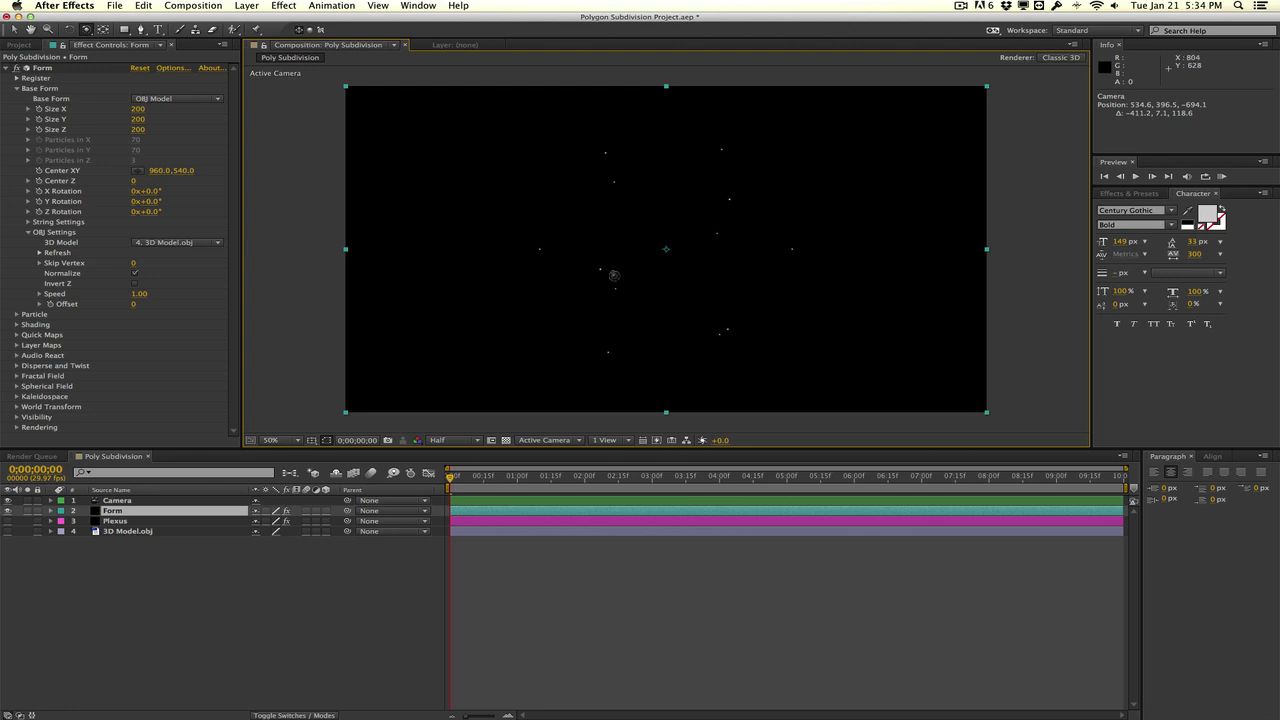
- Orbit the Cinema 4D viewport around the icosahedron to inspect its faces
drag(604, 272, 613, 266)
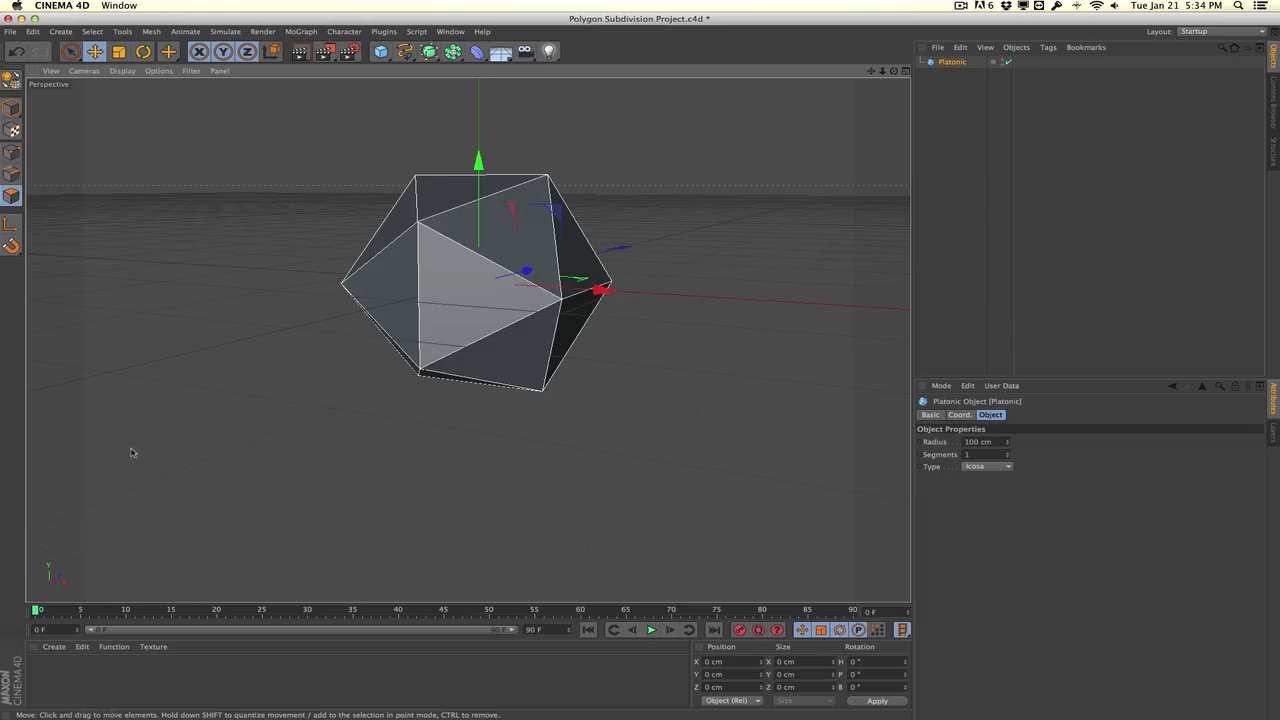
scroll(140, 450, up, 3)
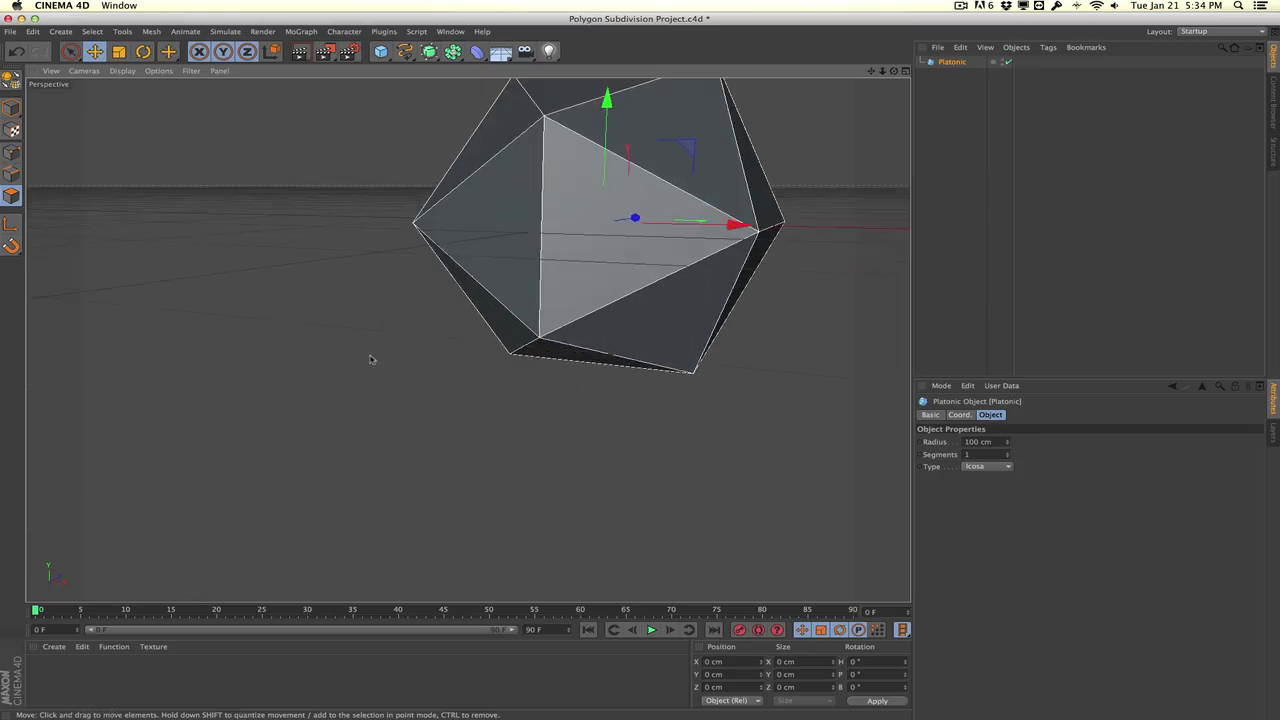
alt+drag(370, 360, 280, 420)
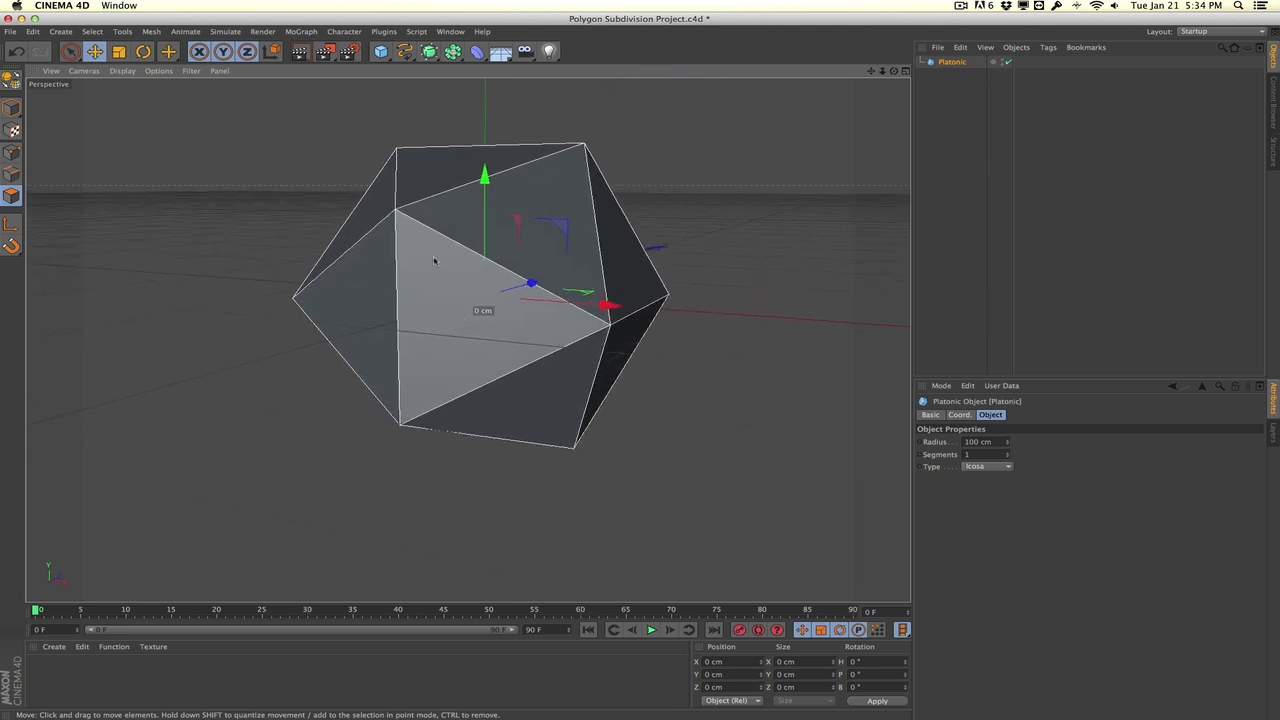
alt+drag(505, 303, 539, 312)
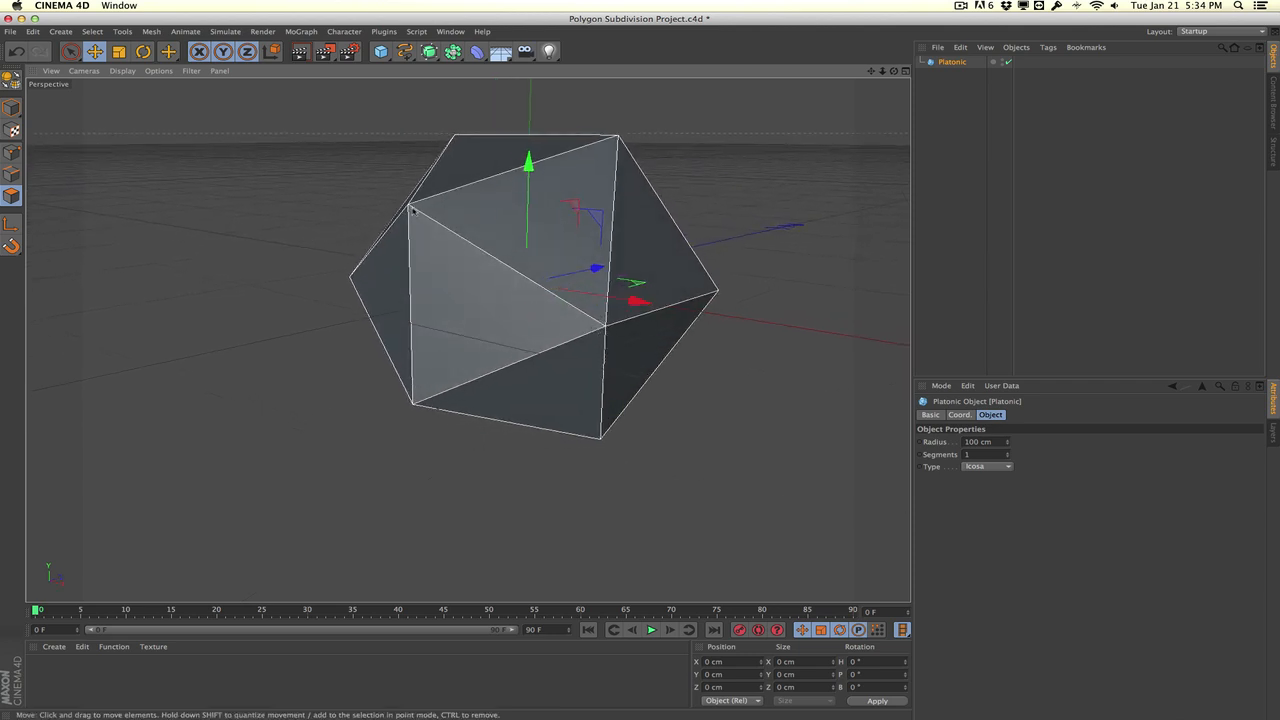
alt+drag(648, 430, 557, 311)
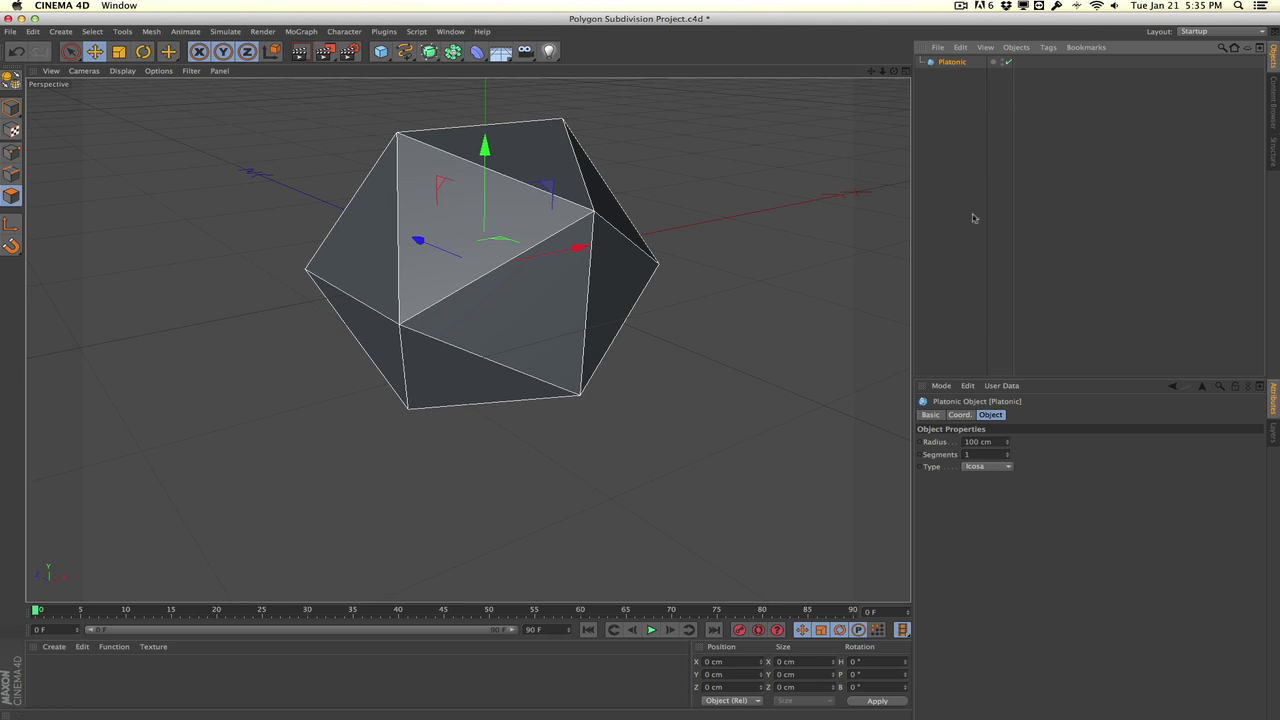
- Raise the Platonic's Segments to 6, save, then return Segments to 1
drag(1007, 455, 1012, 250)
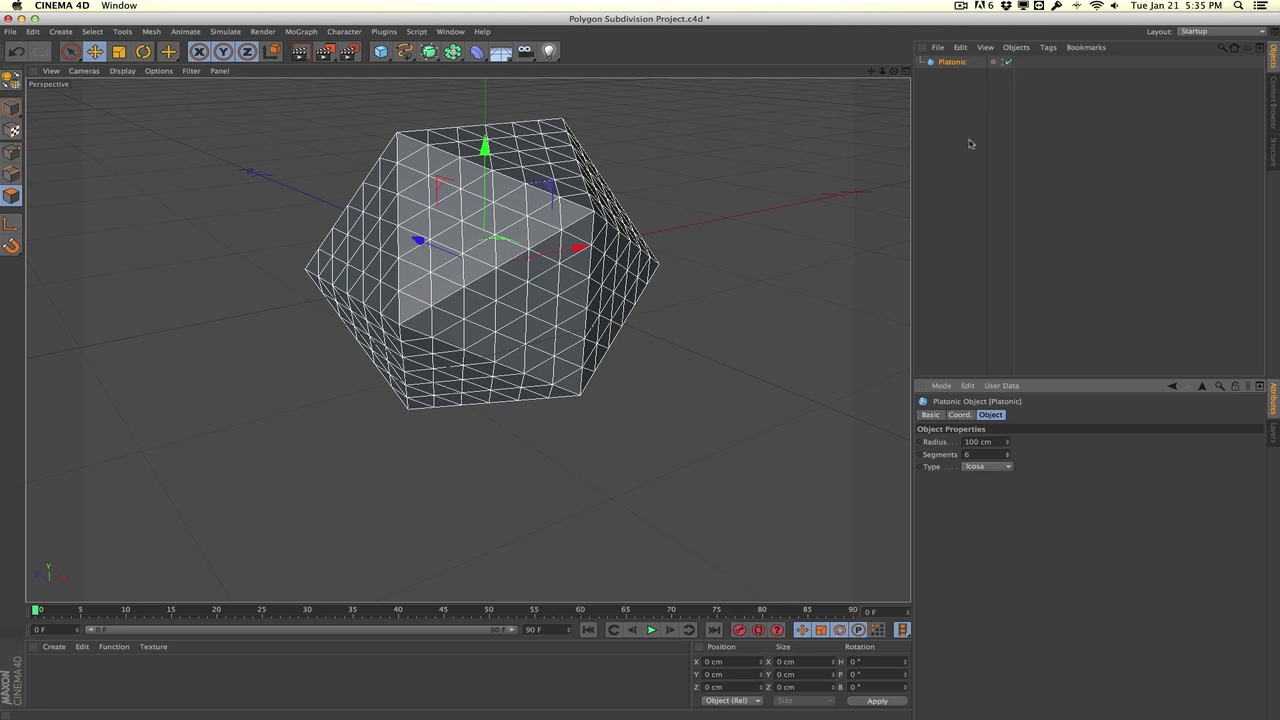
key(super+s)
click(905, 450)
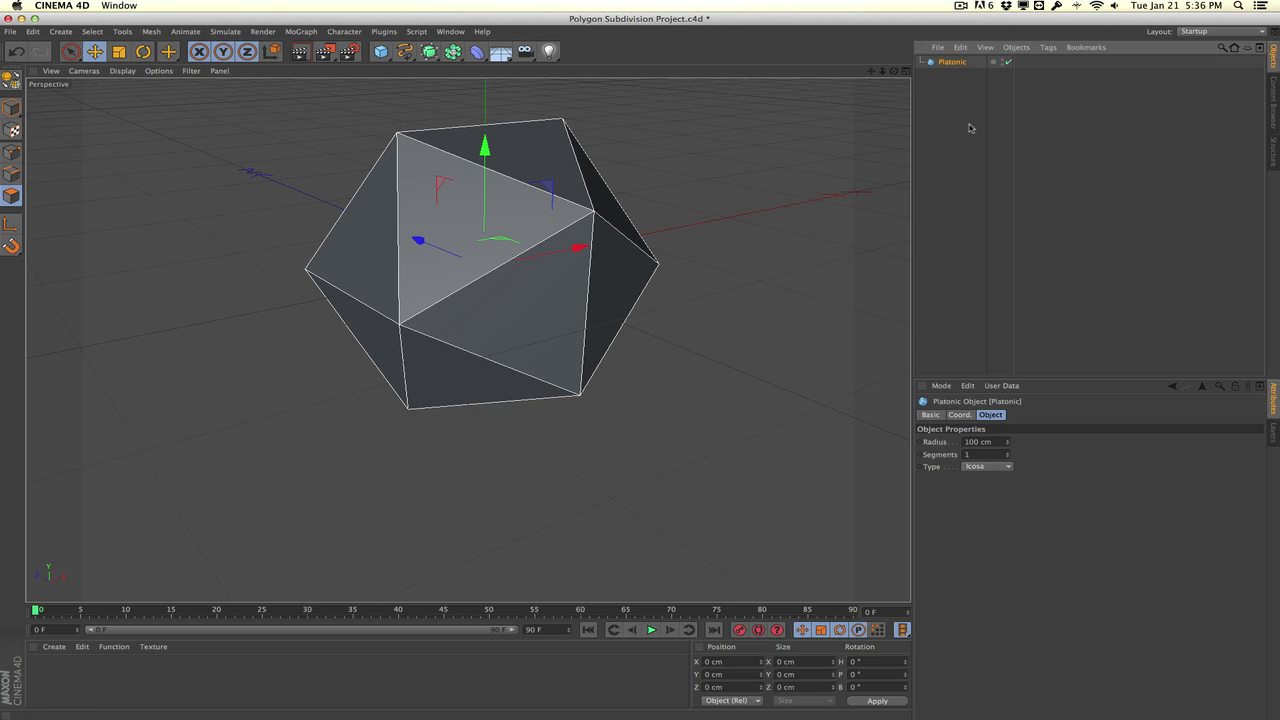
- Make the icosahedron an editable polygon object and bring up the Mesh commands
key(c)
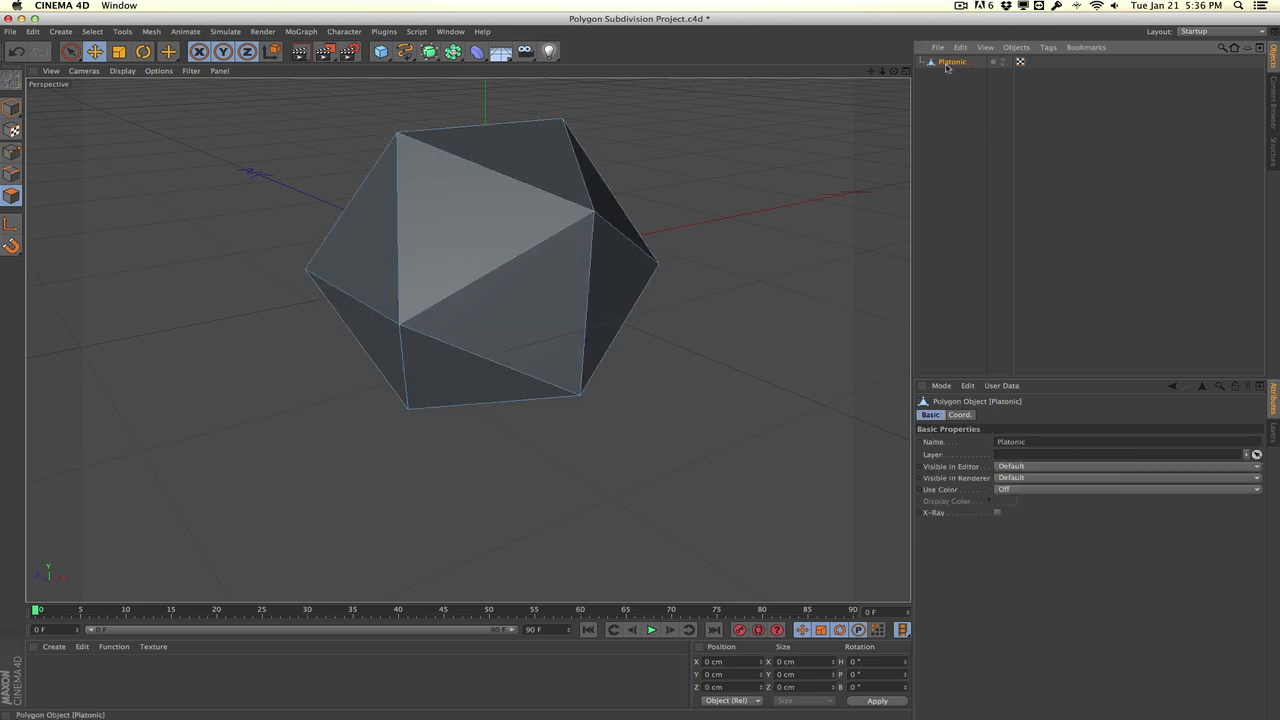
click(946, 67)
mouse_move(714, 354)
alt+mouse_down()
mouse_move(772, 347)
mouse_move(674, 354)
mouse_move(648, 337)
alt+mouse_up()
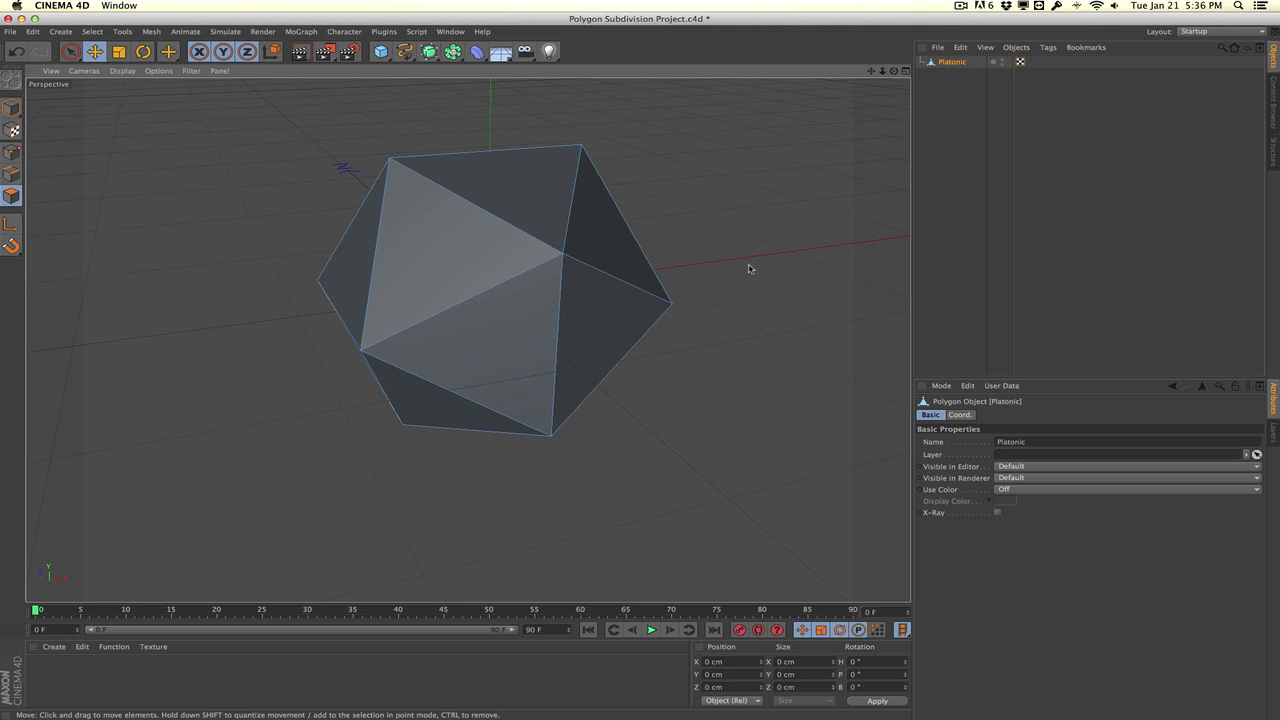
click(948, 62)
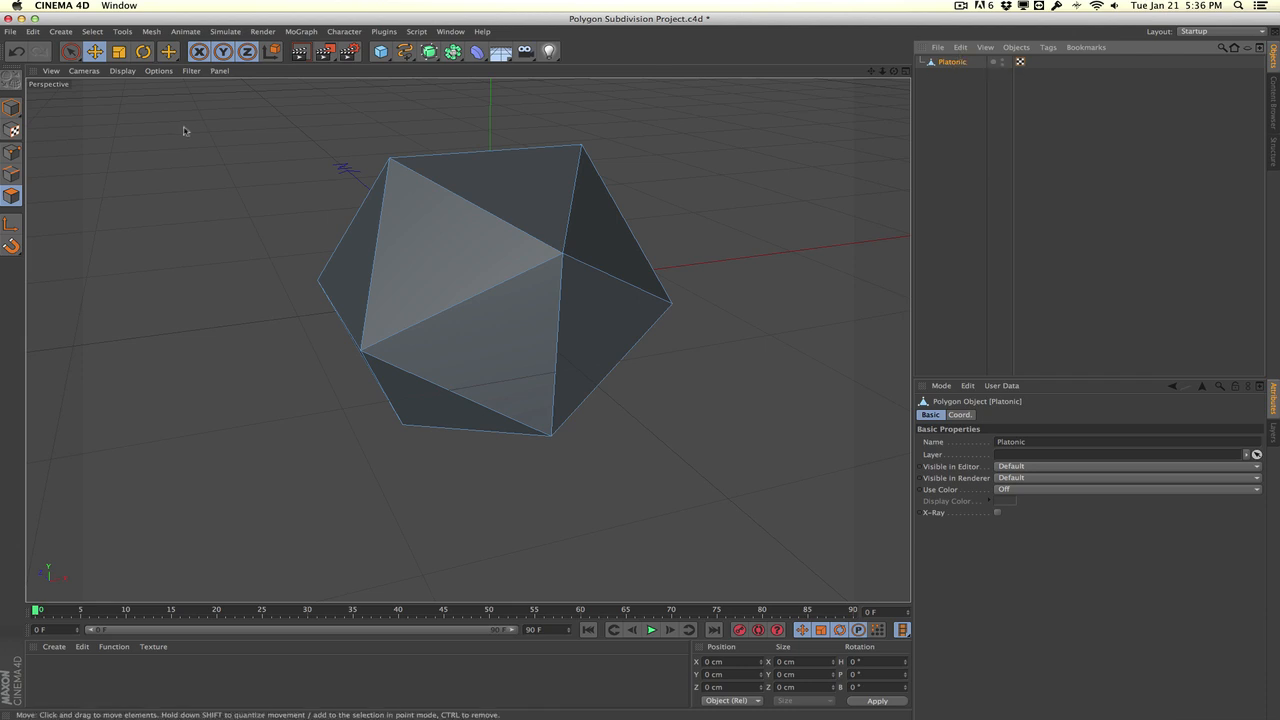
click(151, 31)
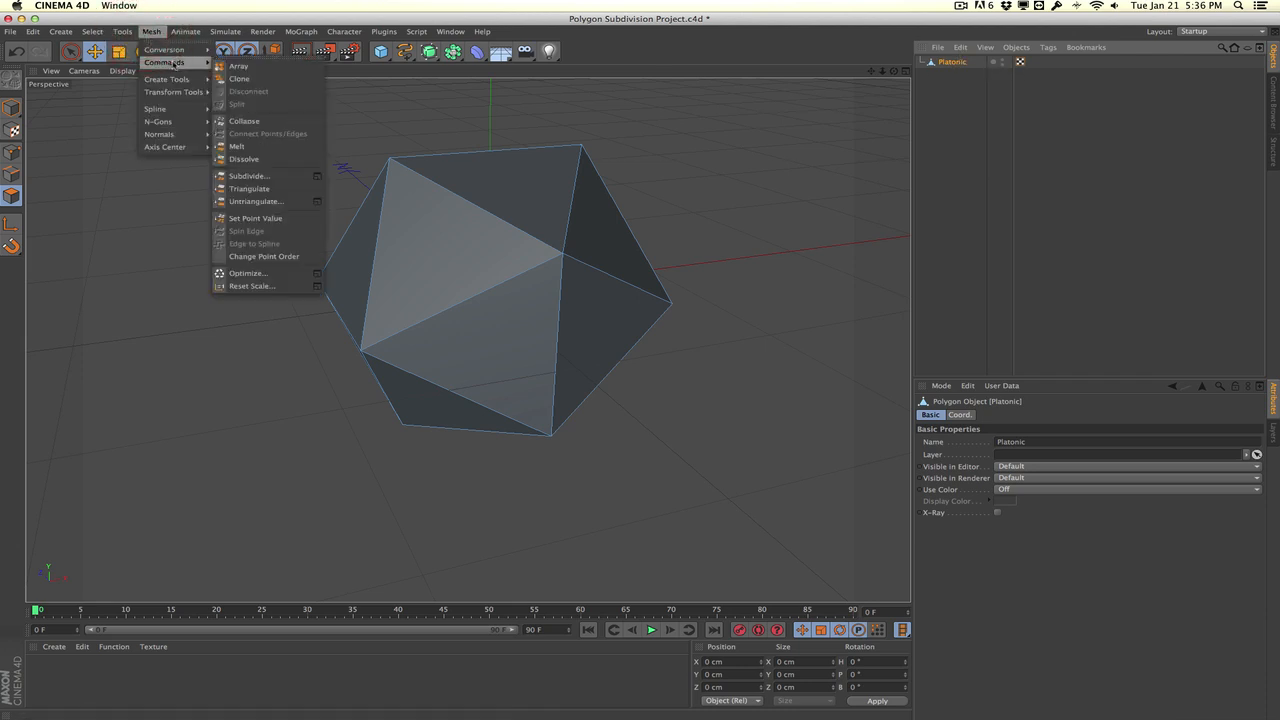
mouse_move(164, 62)
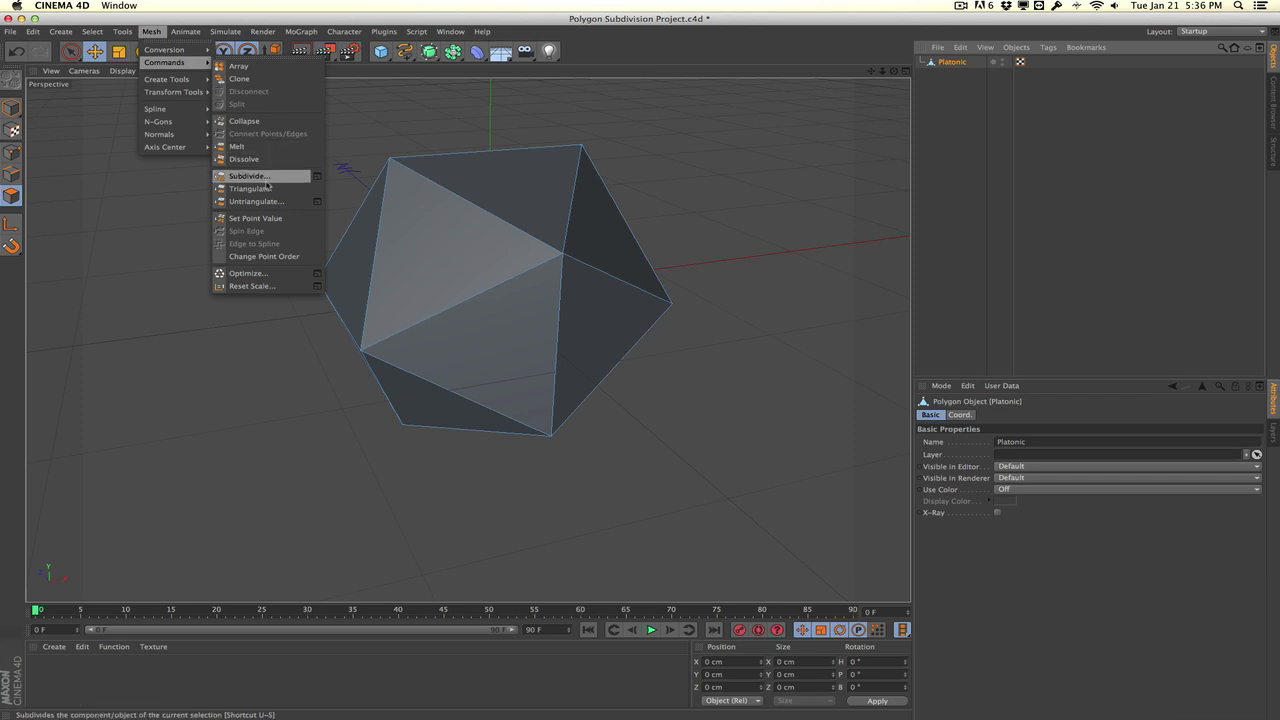
click(262, 176)
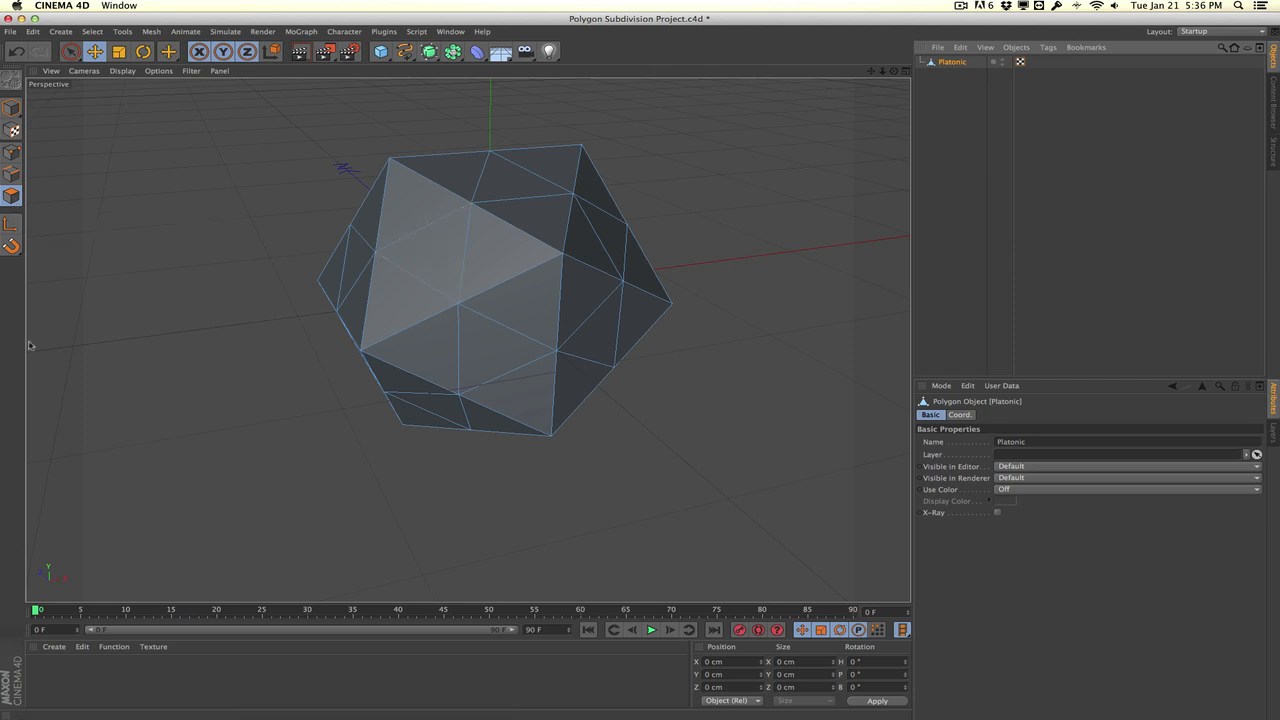
key(u)
key(s)
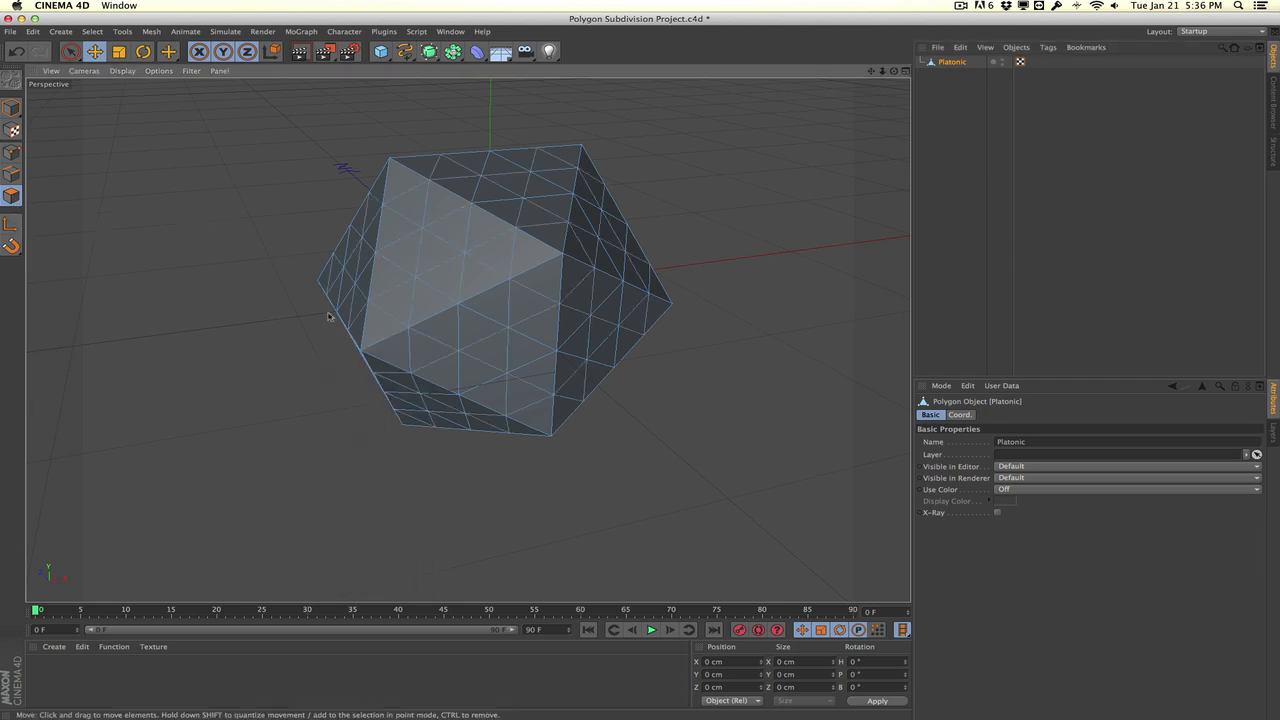
key(u)
key(s)
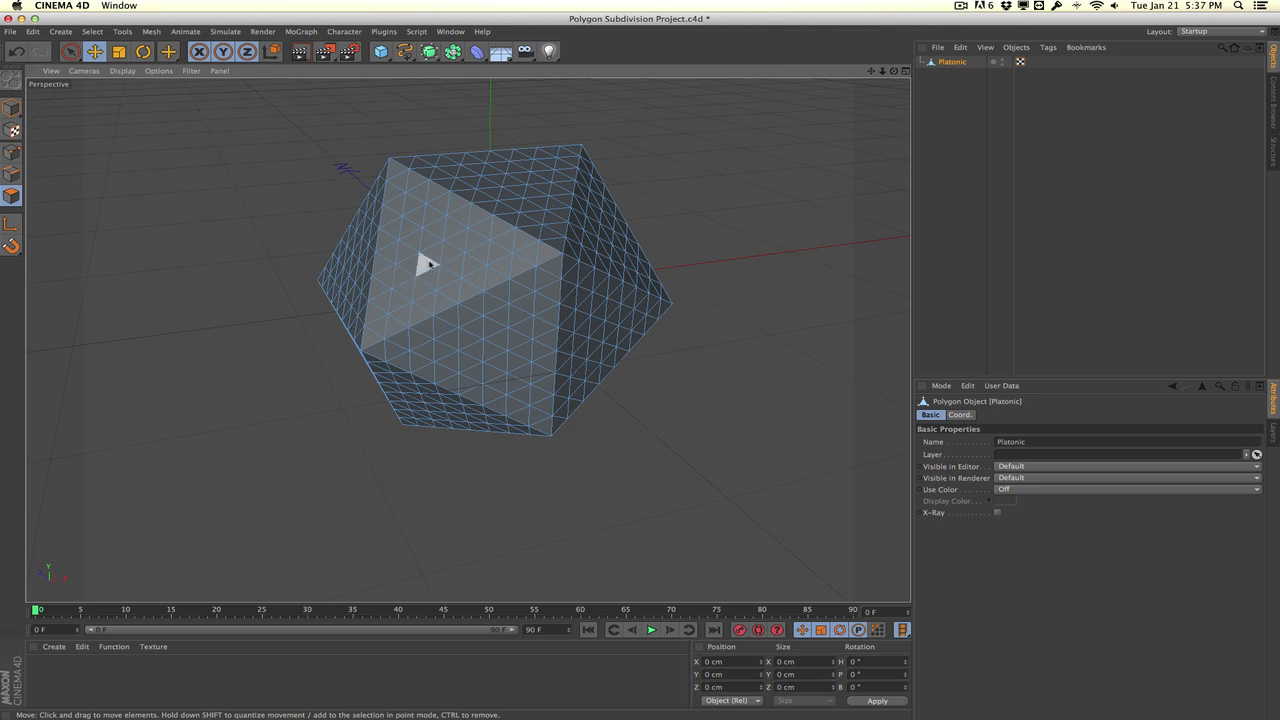
key(ctrl+z)
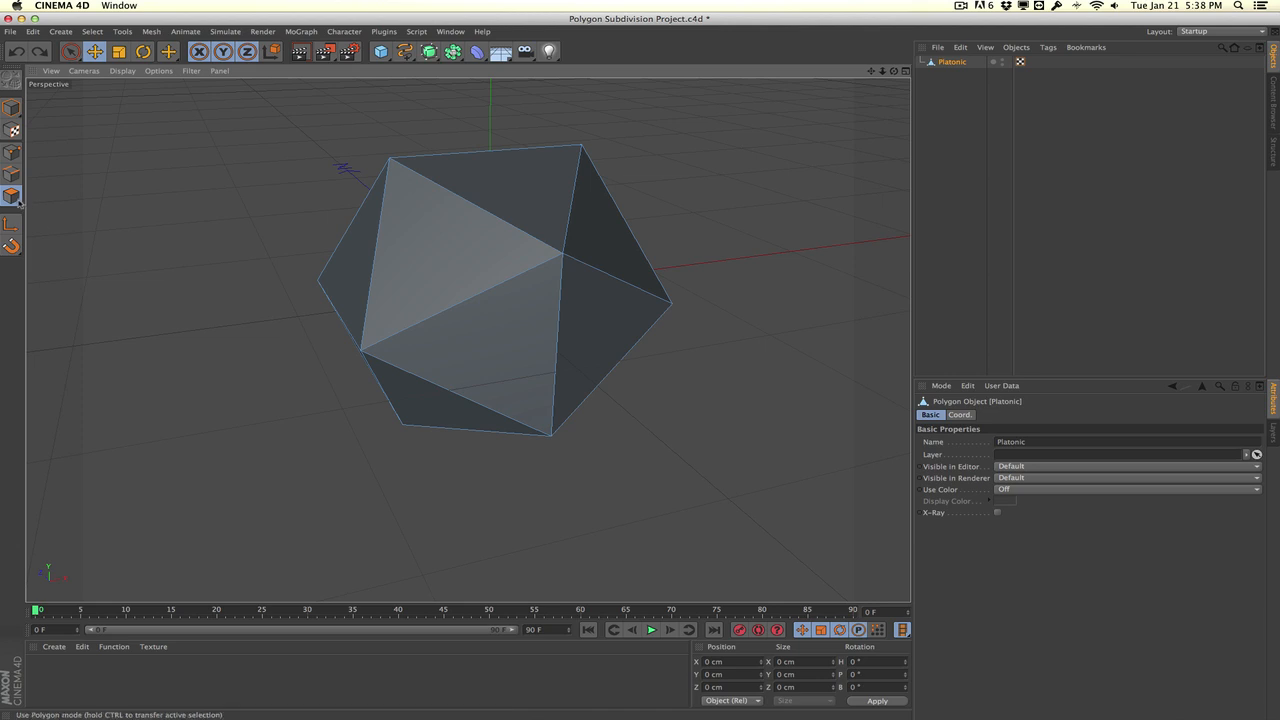
- Select four faces of the icosahedron in Polygon mode
click(427, 286)
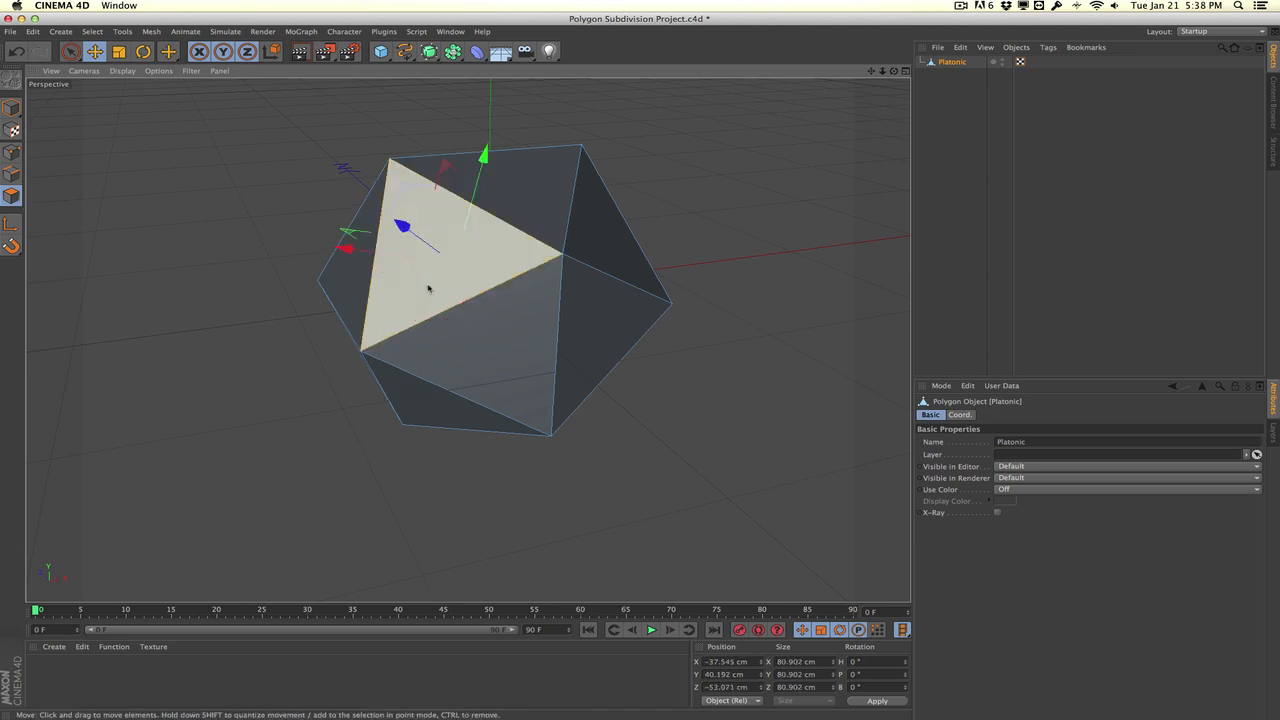
shift+click(596, 312)
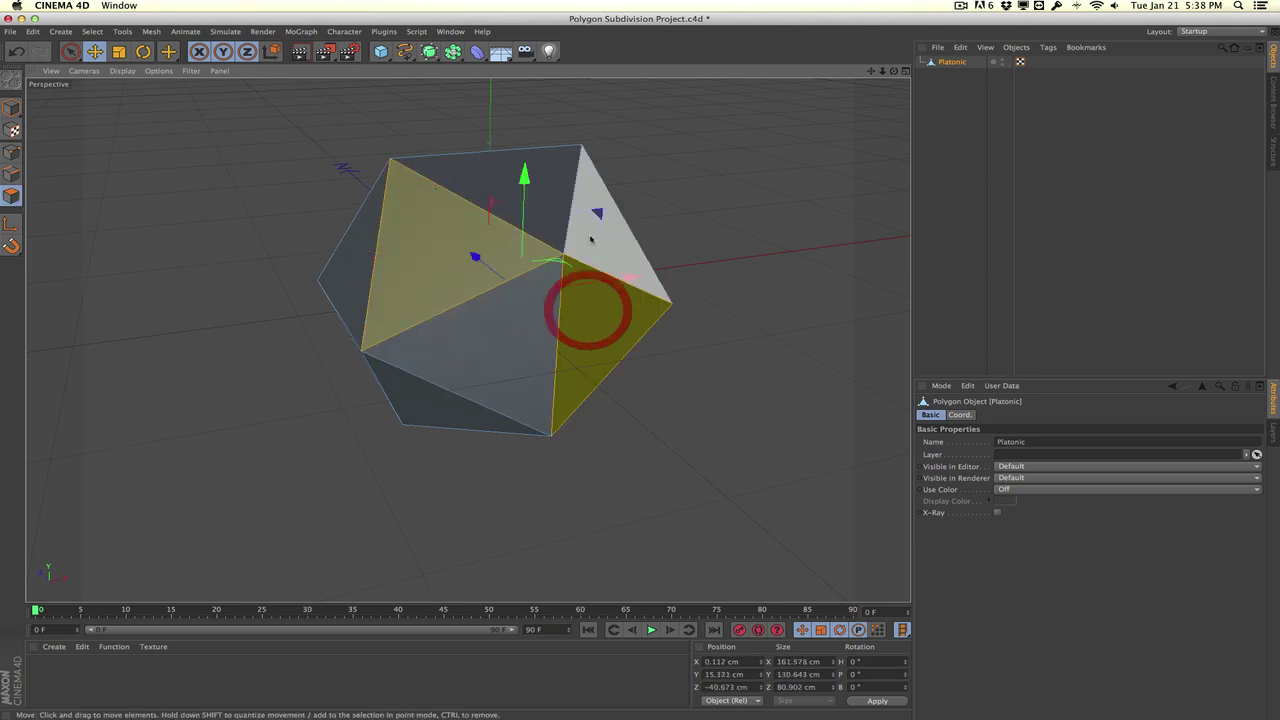
shift+click(408, 405)
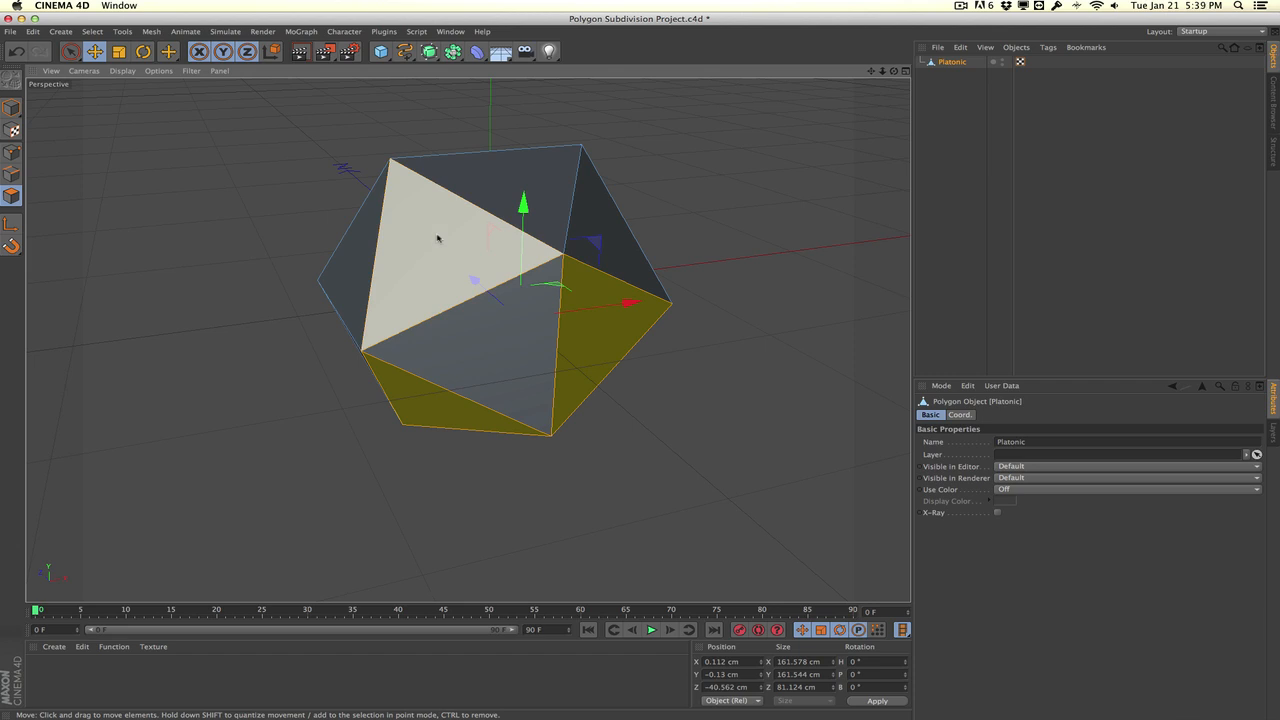
shift+click(438, 238)
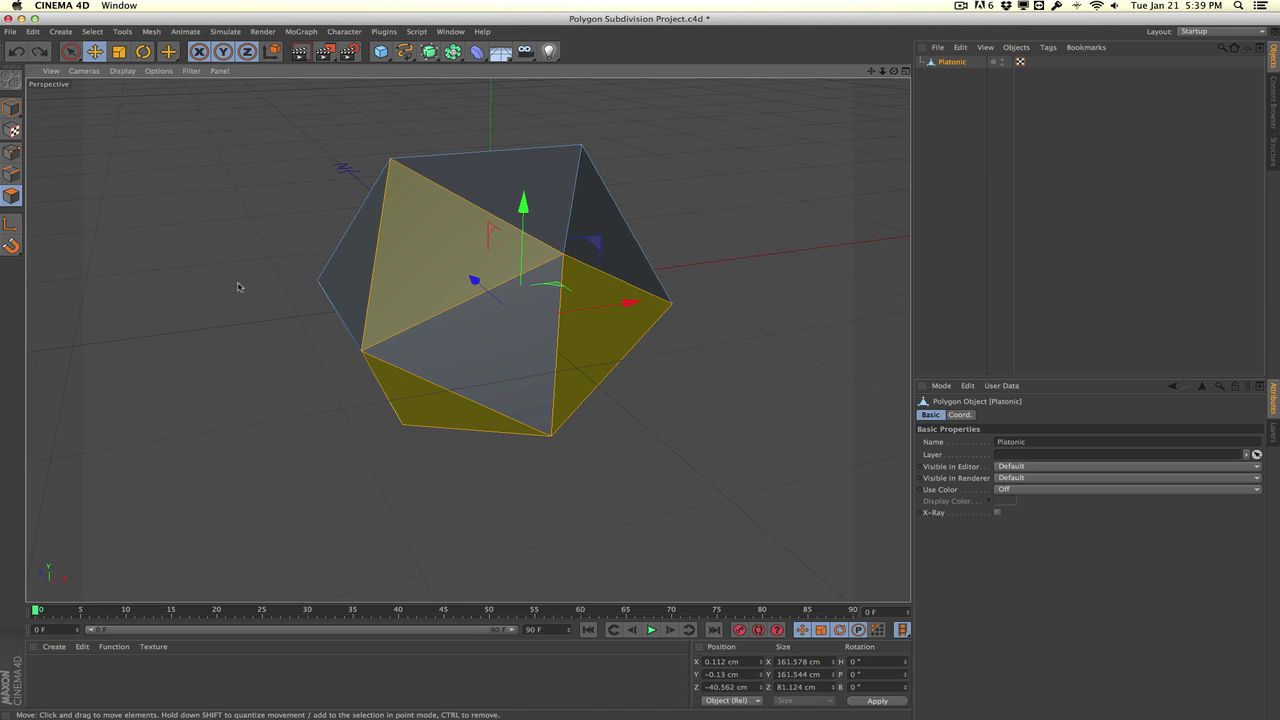
- Subdivide only the selected faces twice (U, S), then clear the selection
key(u)
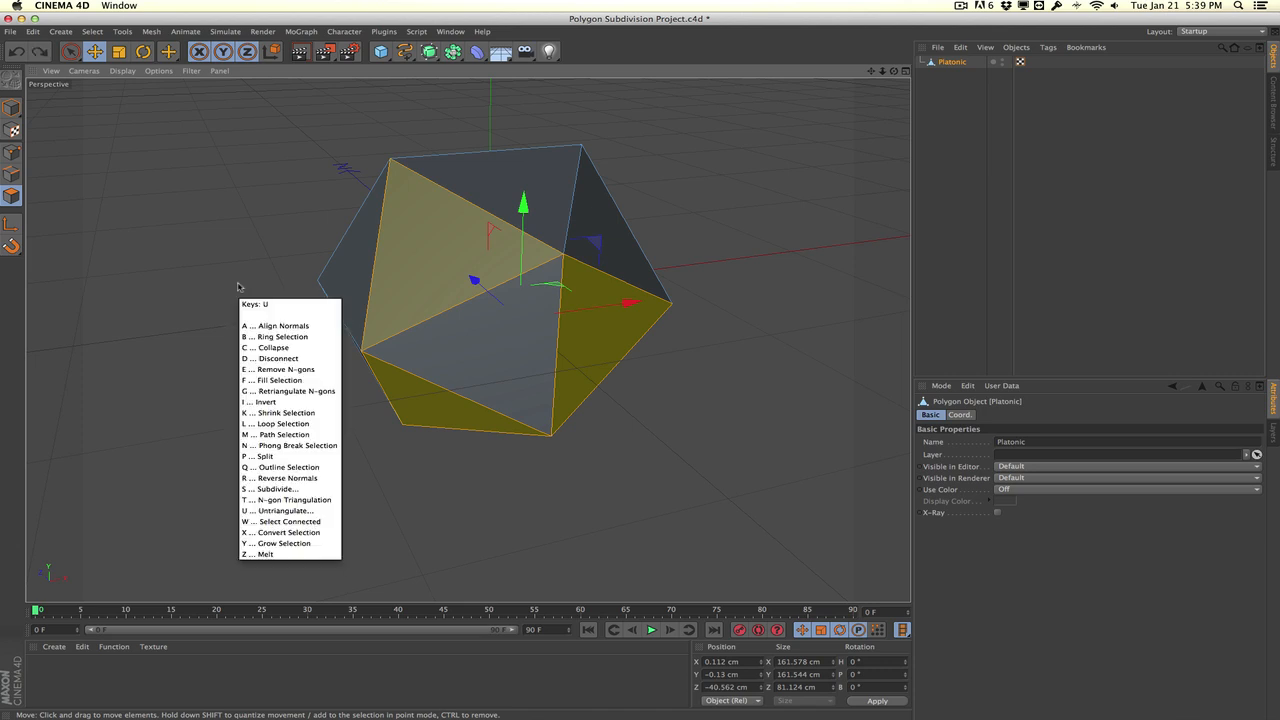
key(s)
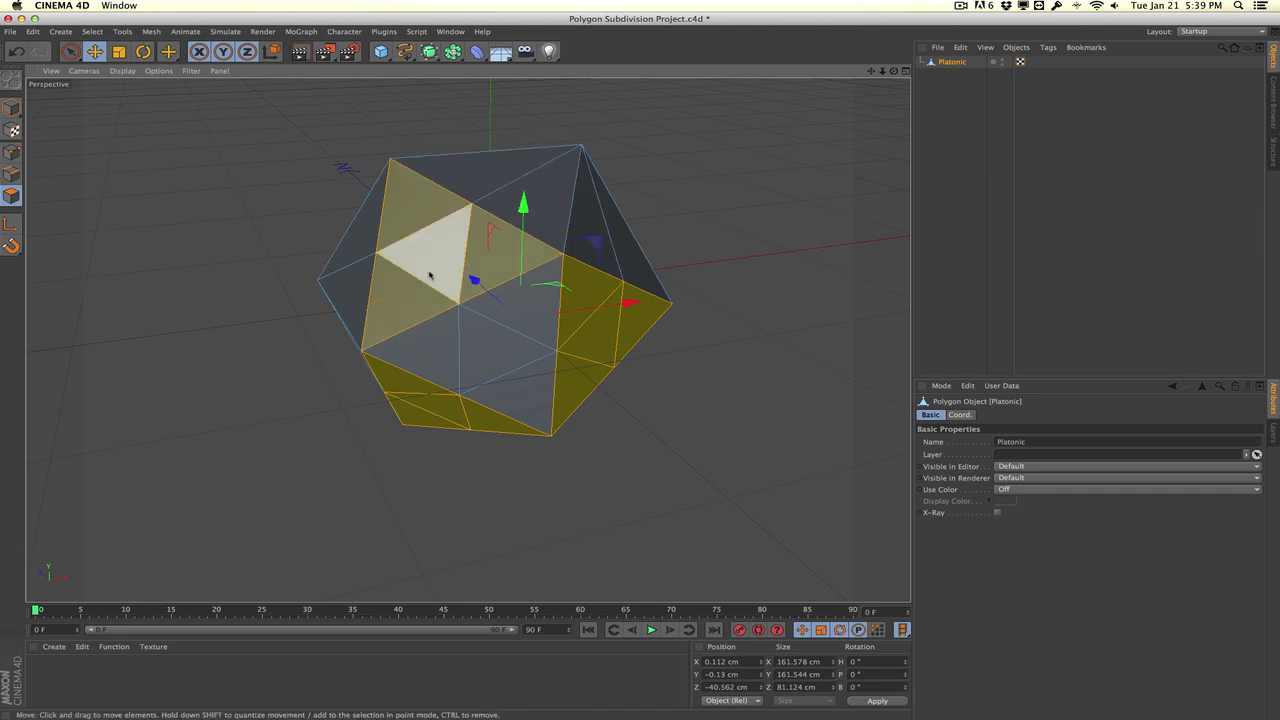
key(u)
key(s)
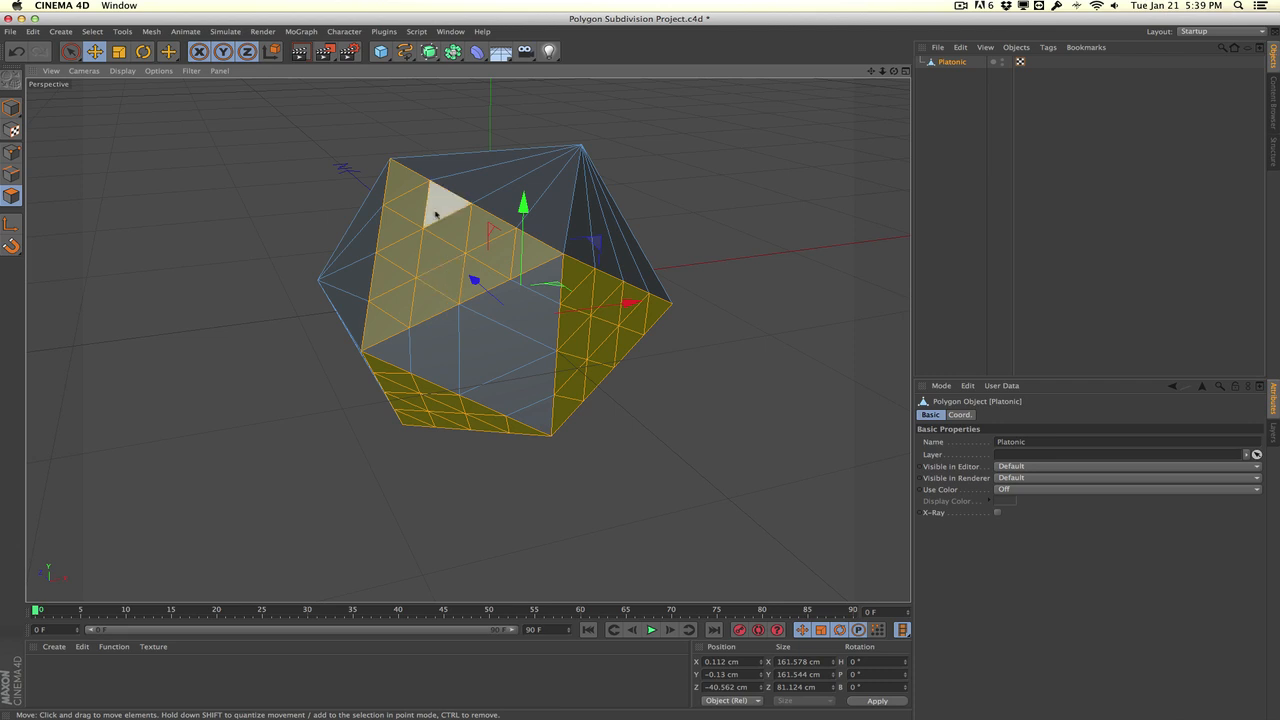
drag(397, 234, 460, 440)
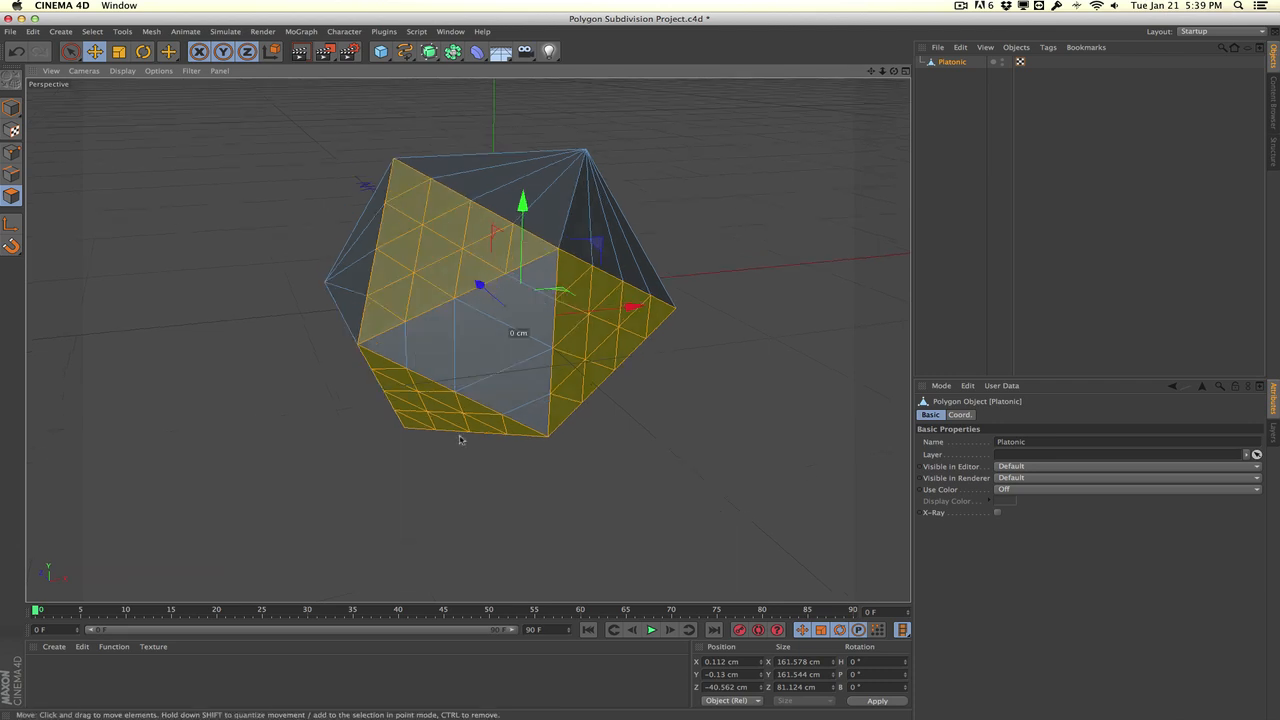
click(811, 297)
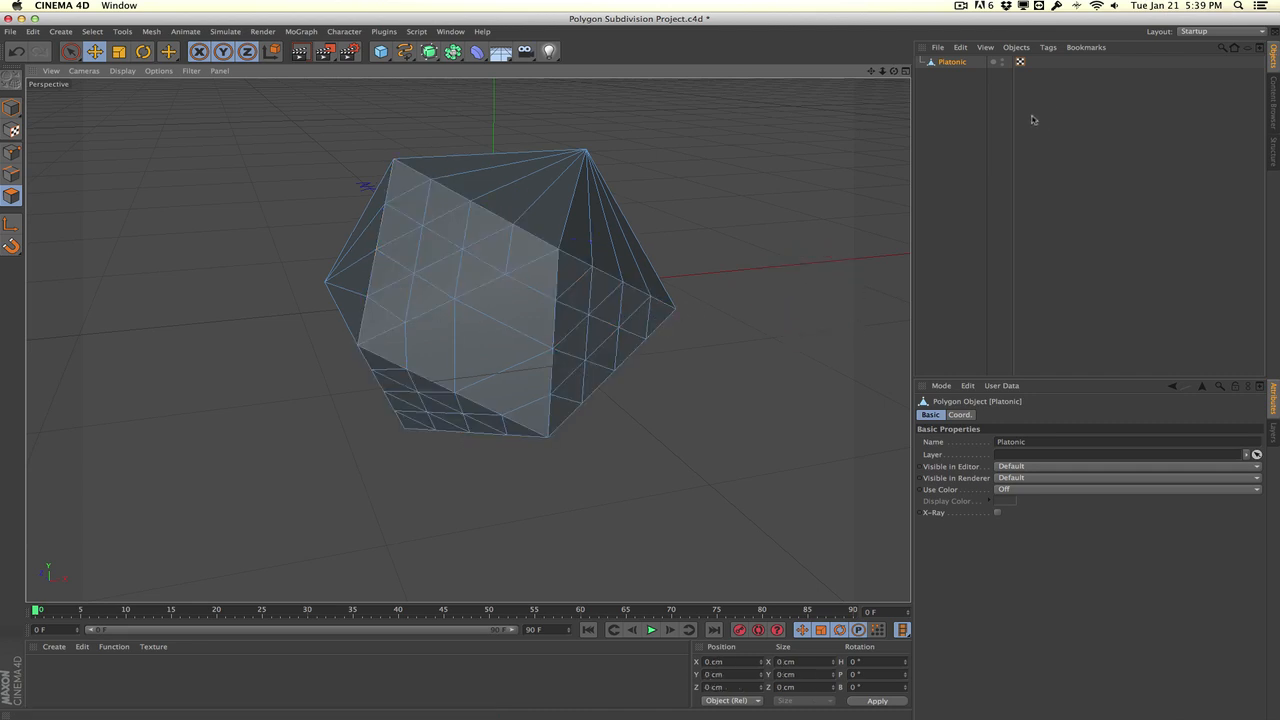
- Undo the partial subdivision and subdivide the whole mesh twice instead
key(ctrl+z)
key(ctrl+z)
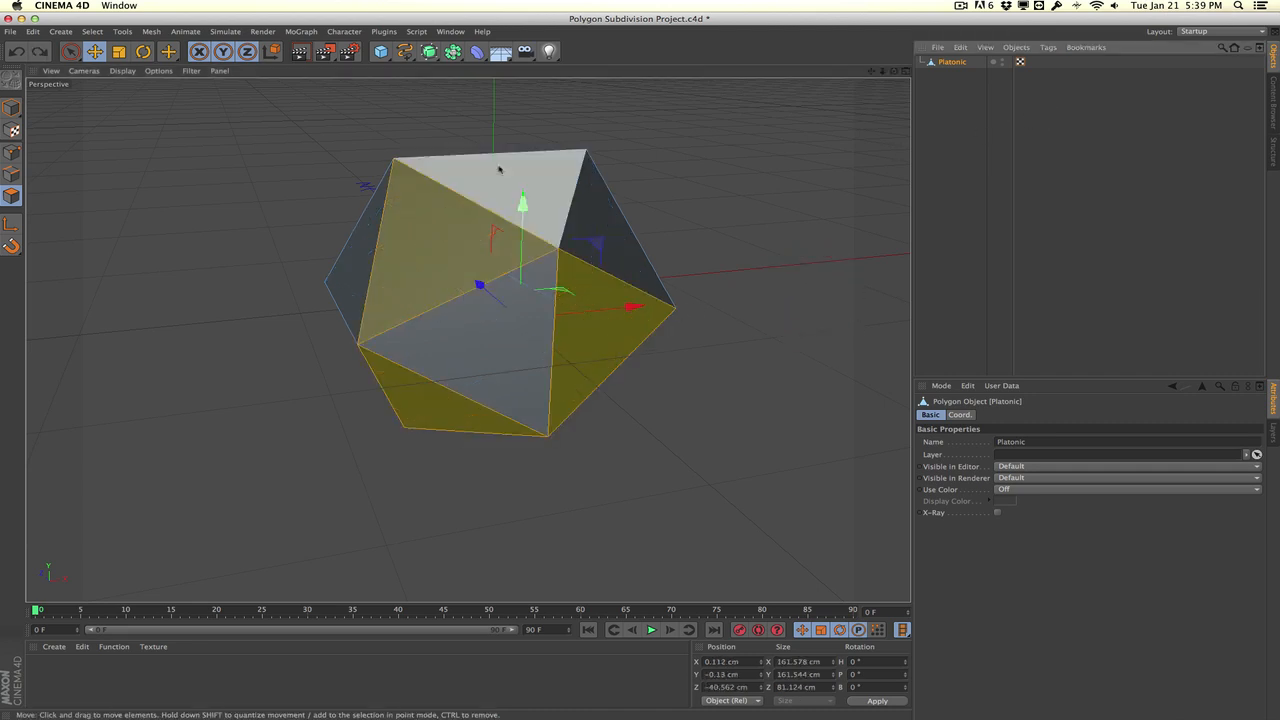
key(ctrl+z)
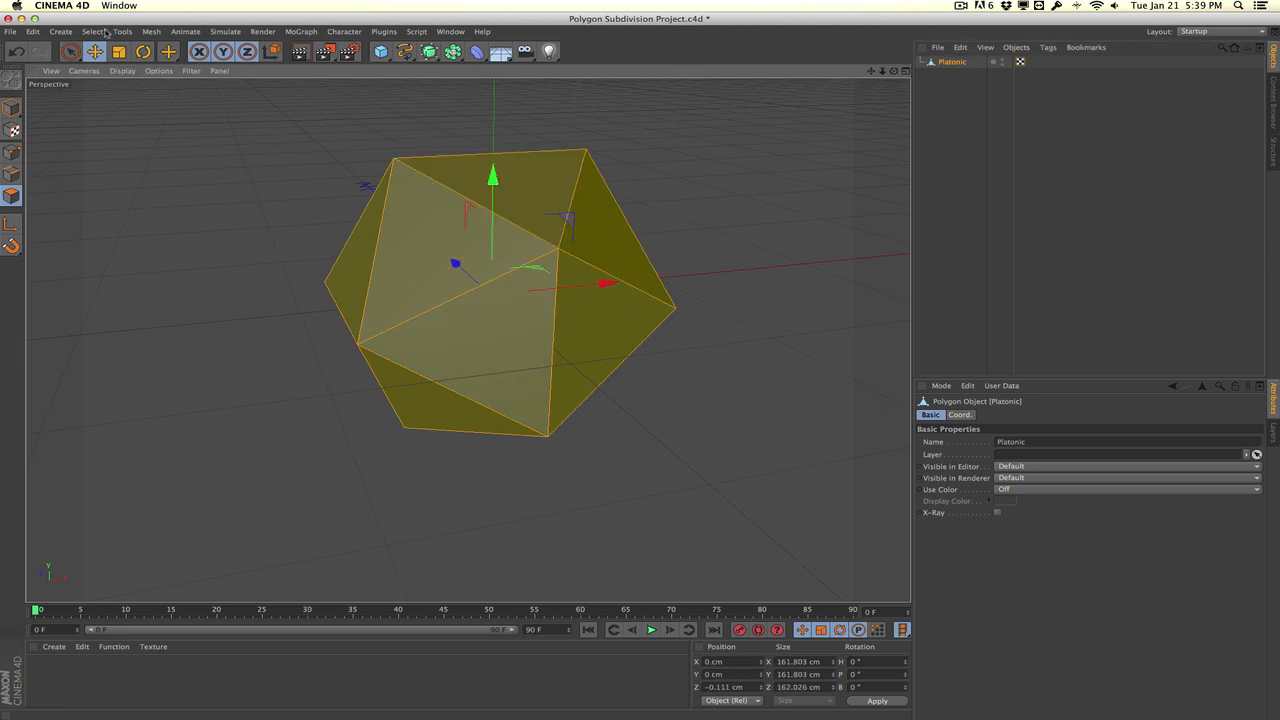
key(u)
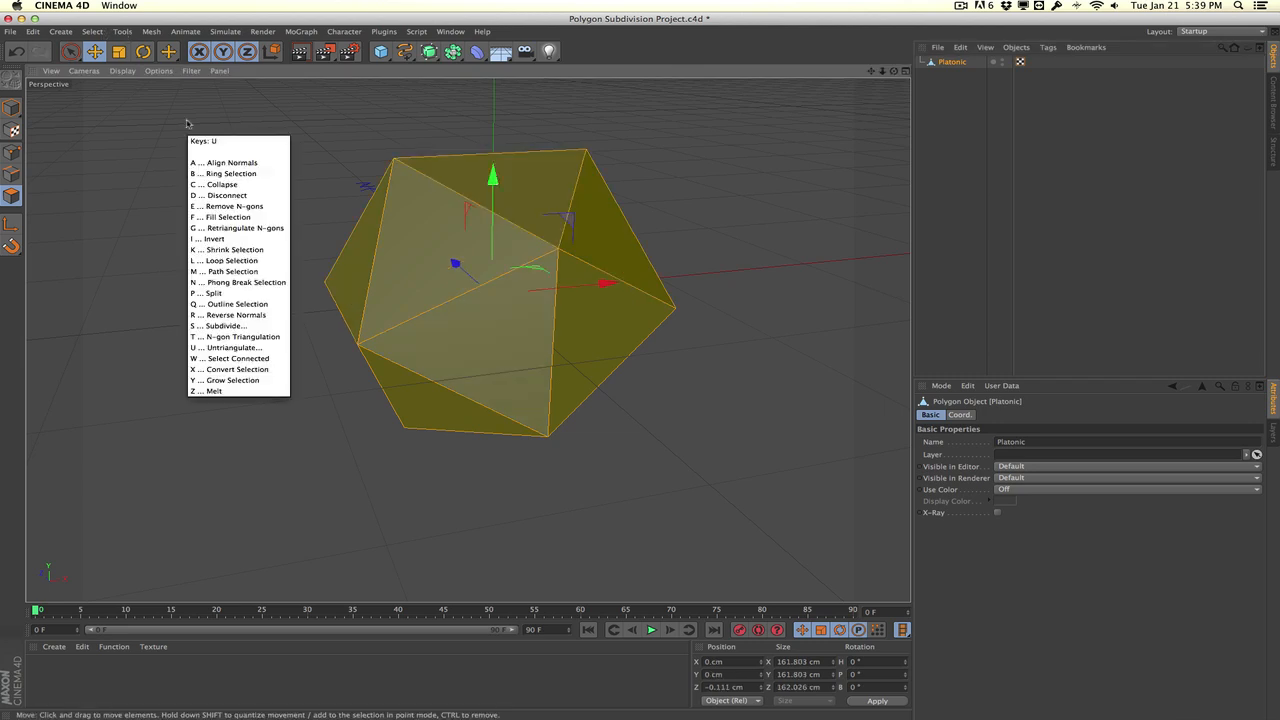
key(s)
key(u)
key(s)
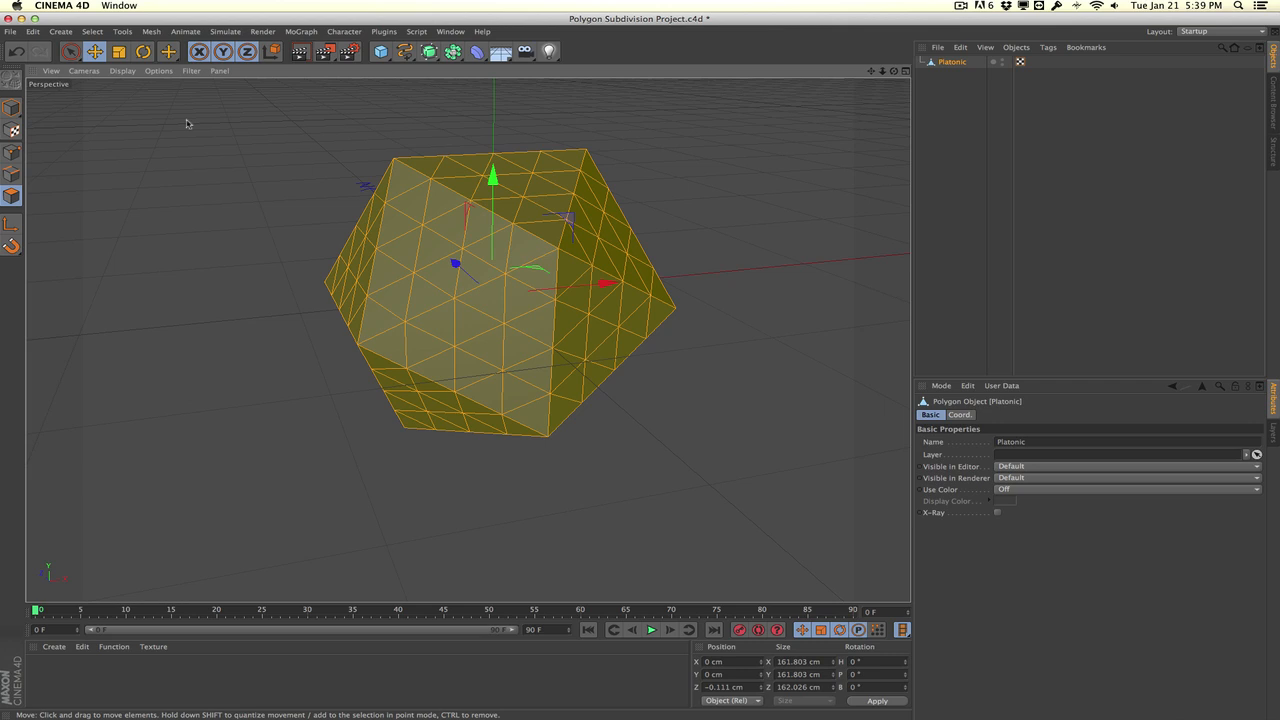
- Export the subdivided mesh as Wavefront OBJ 3D Model Subdivided.obj
click(10, 31)
mouse_move(32, 206)
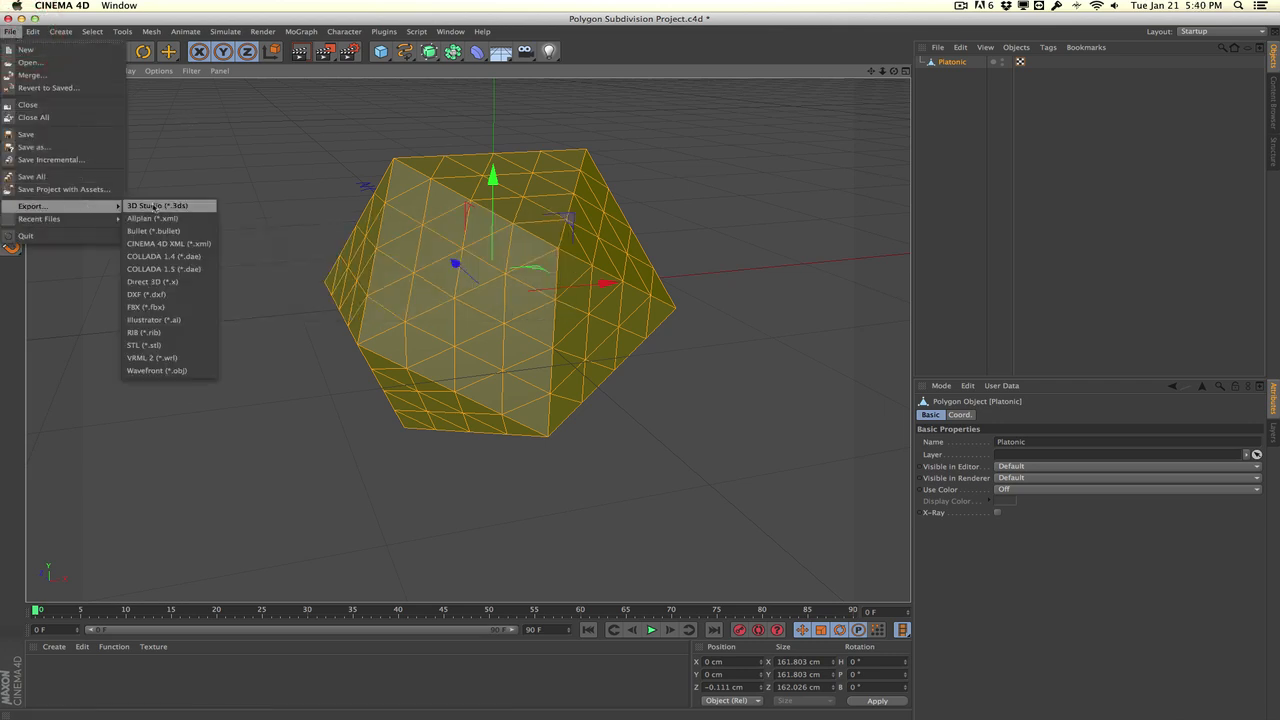
click(177, 370)
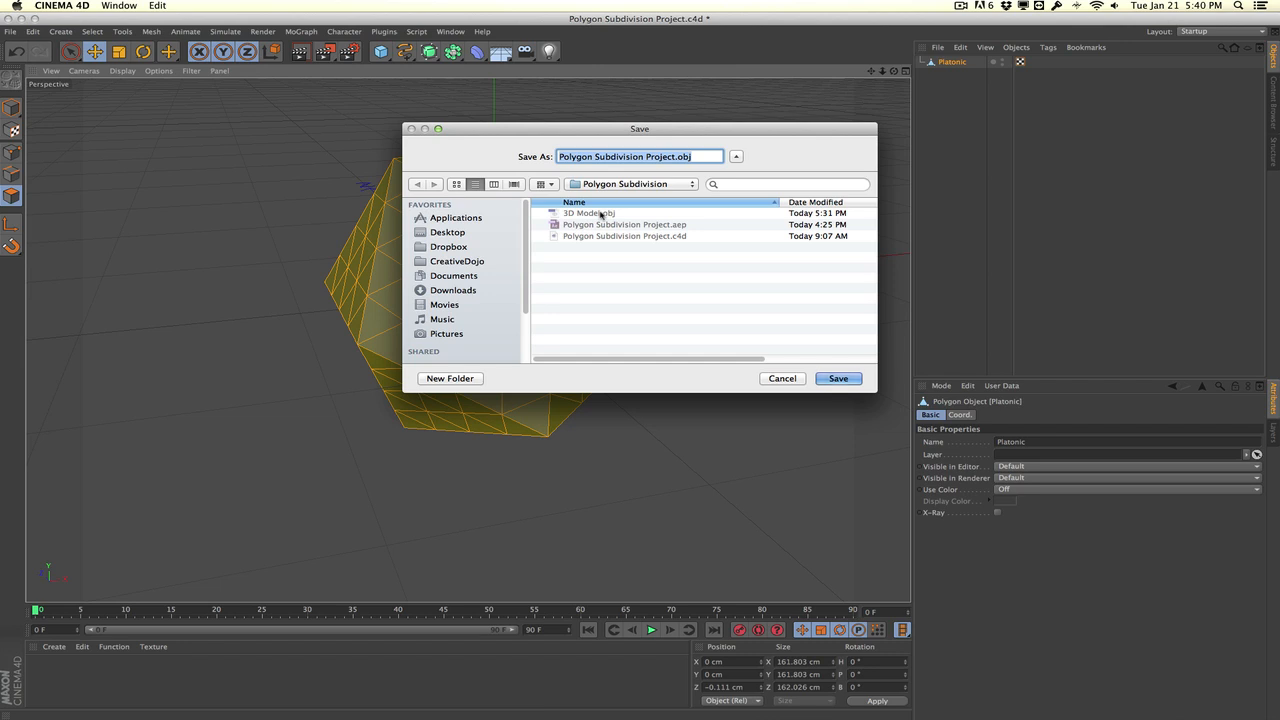
click(598, 213)
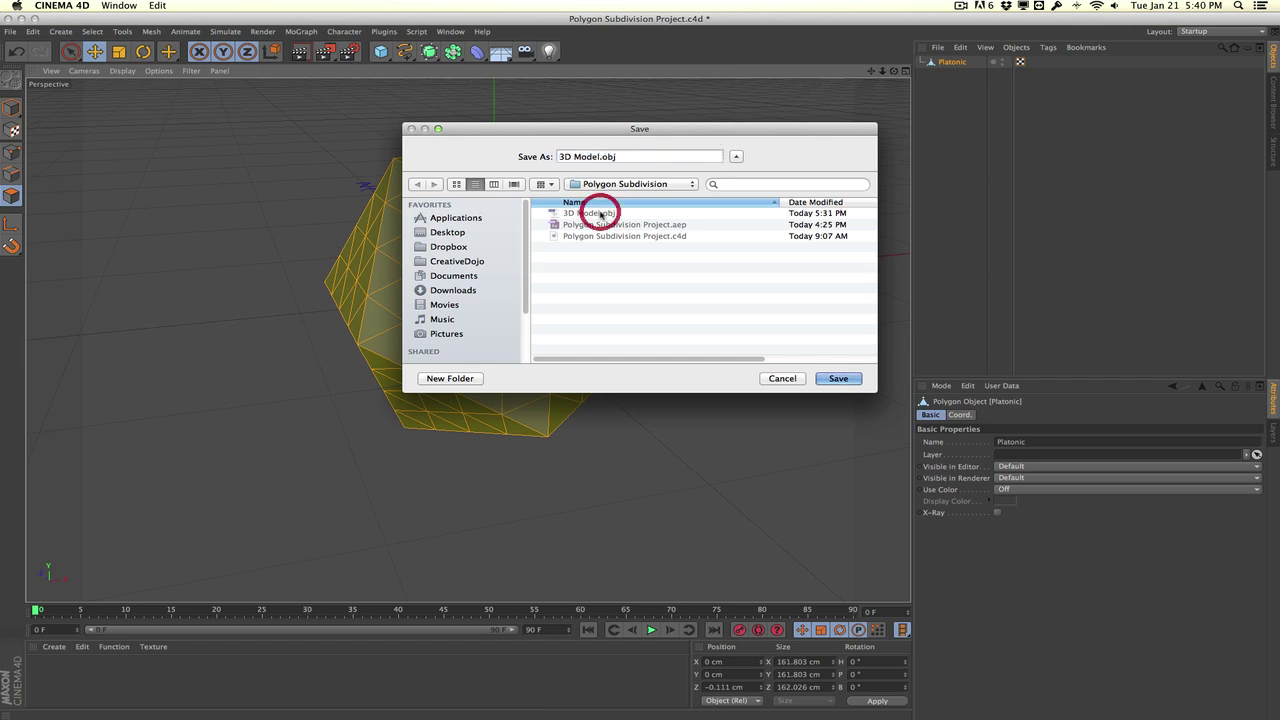
click(600, 156)
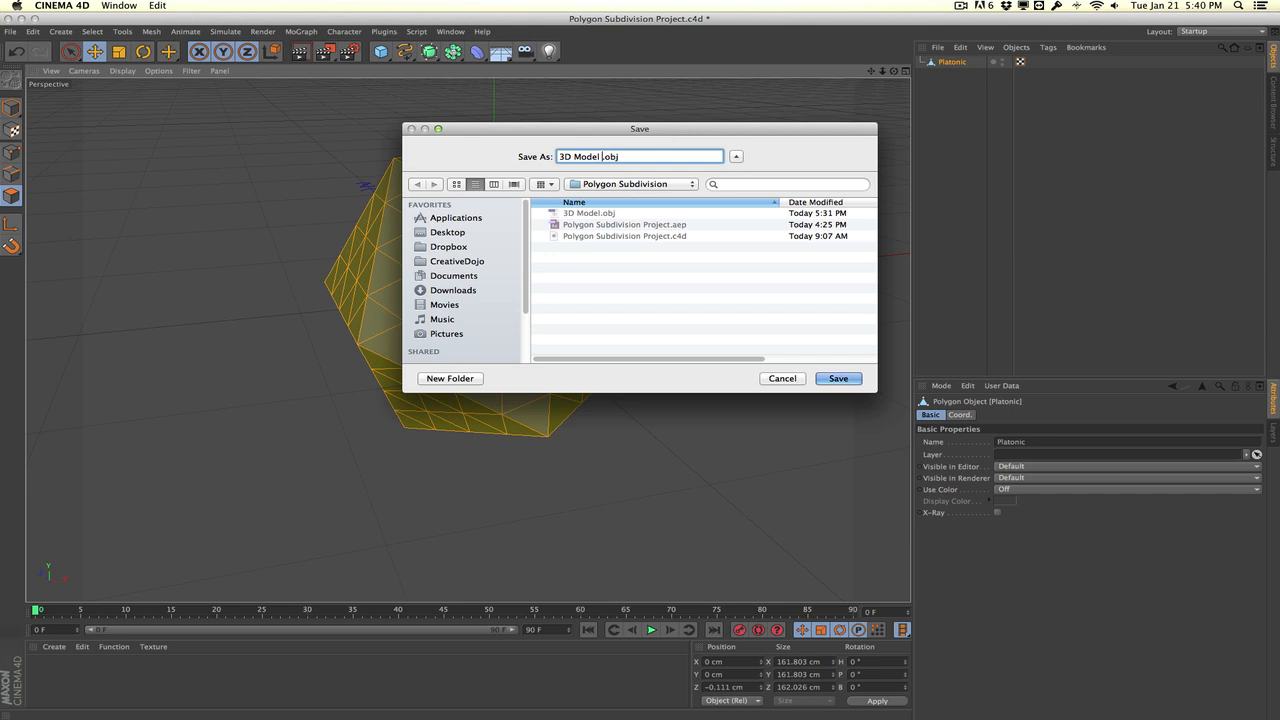
text(Subdivided)
click(815, 381)
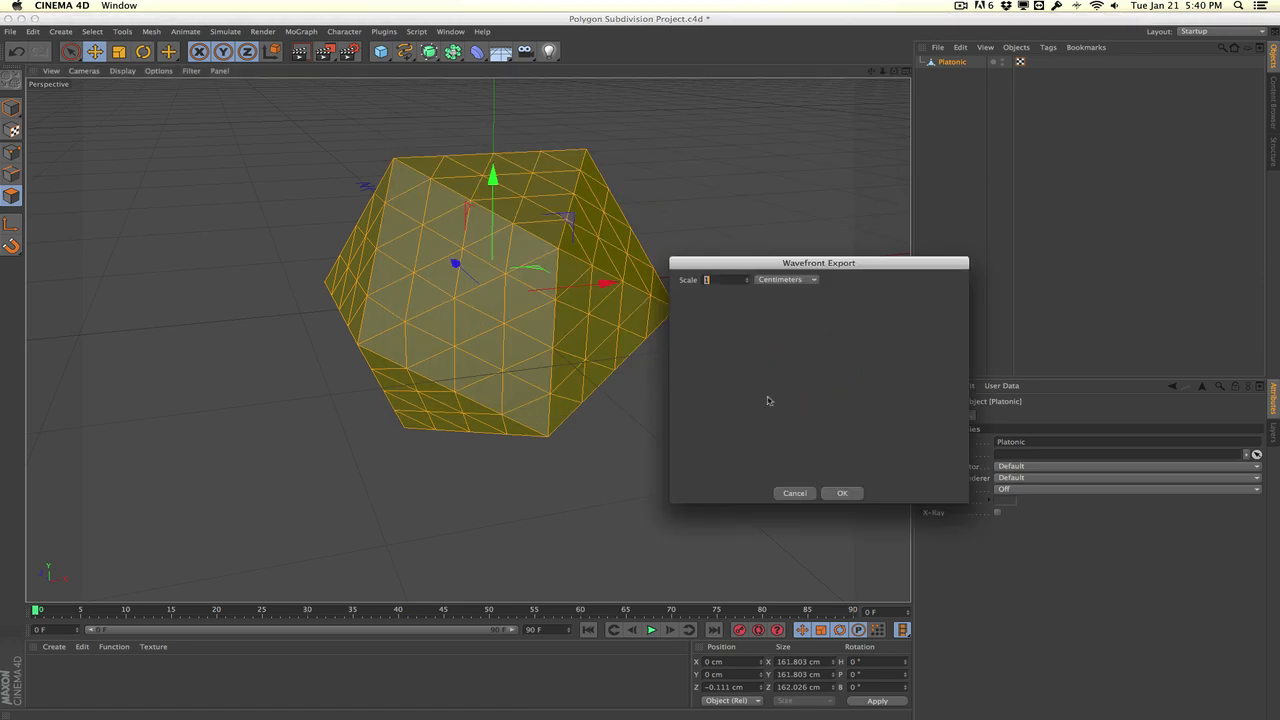
click(838, 492)
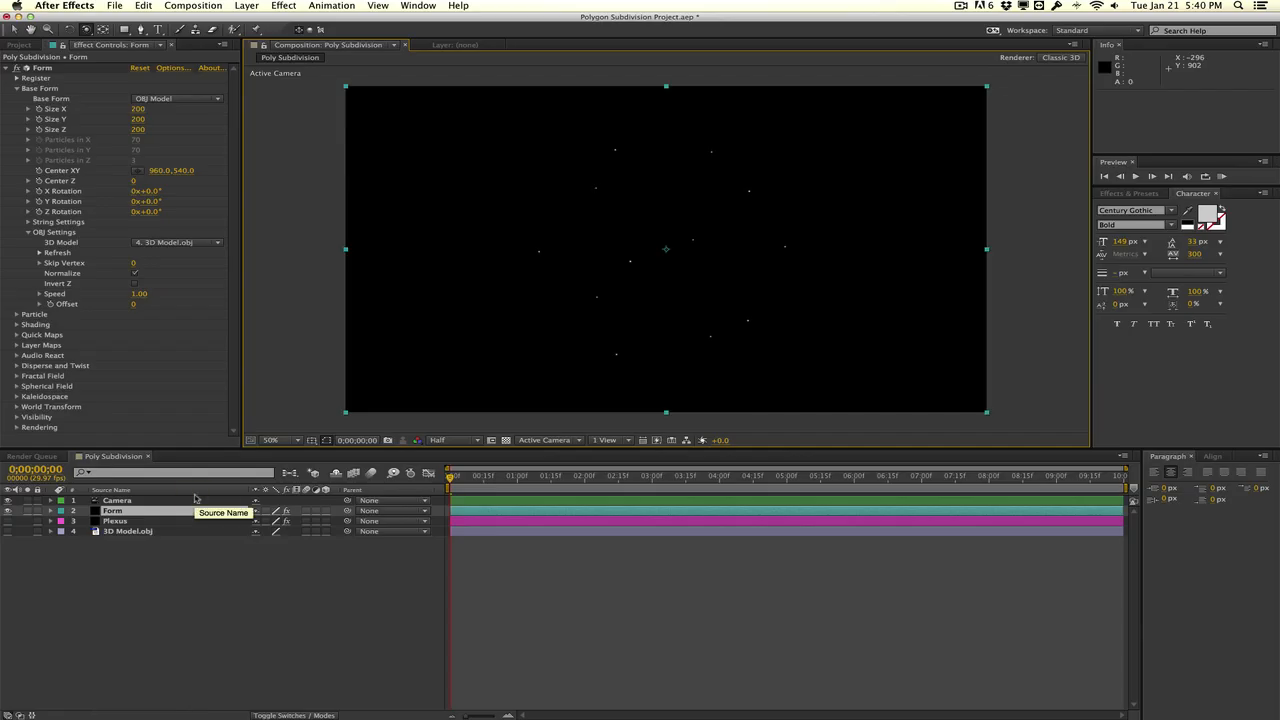
- Import 3D Model Subdivided.obj and drop it into the Poly Subdivision timeline
click(10, 45)
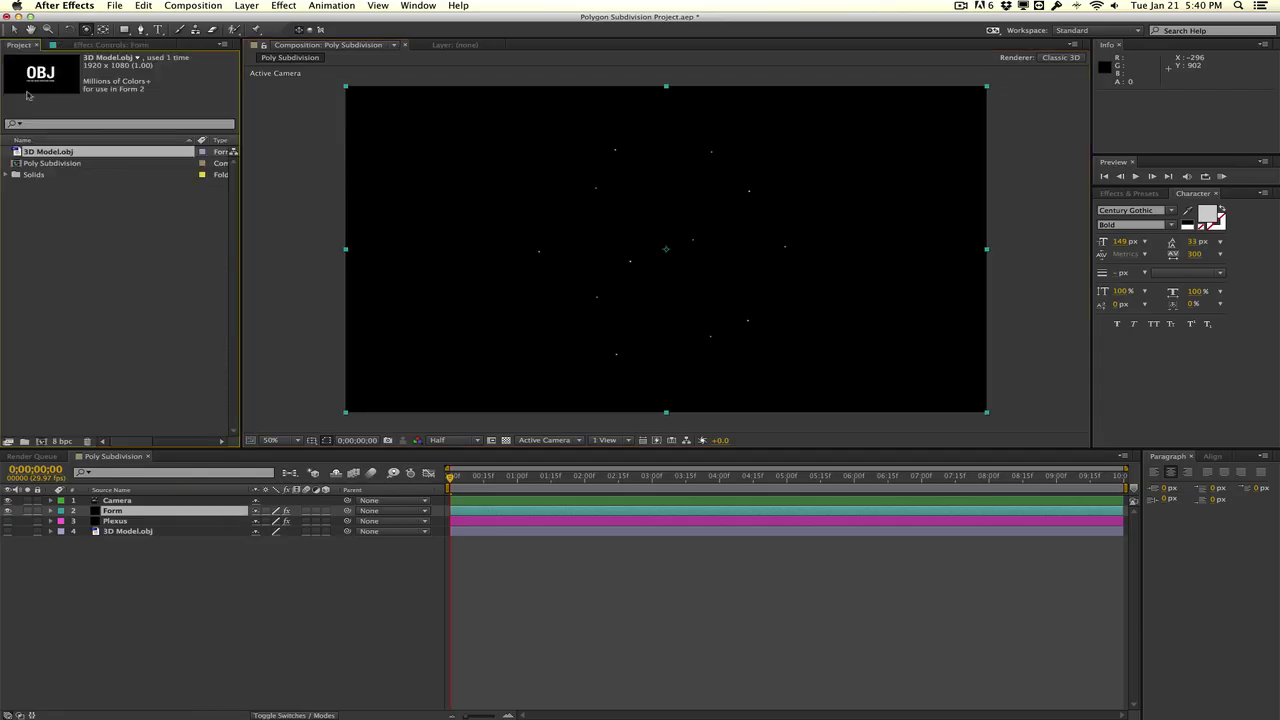
double_click(74, 230)
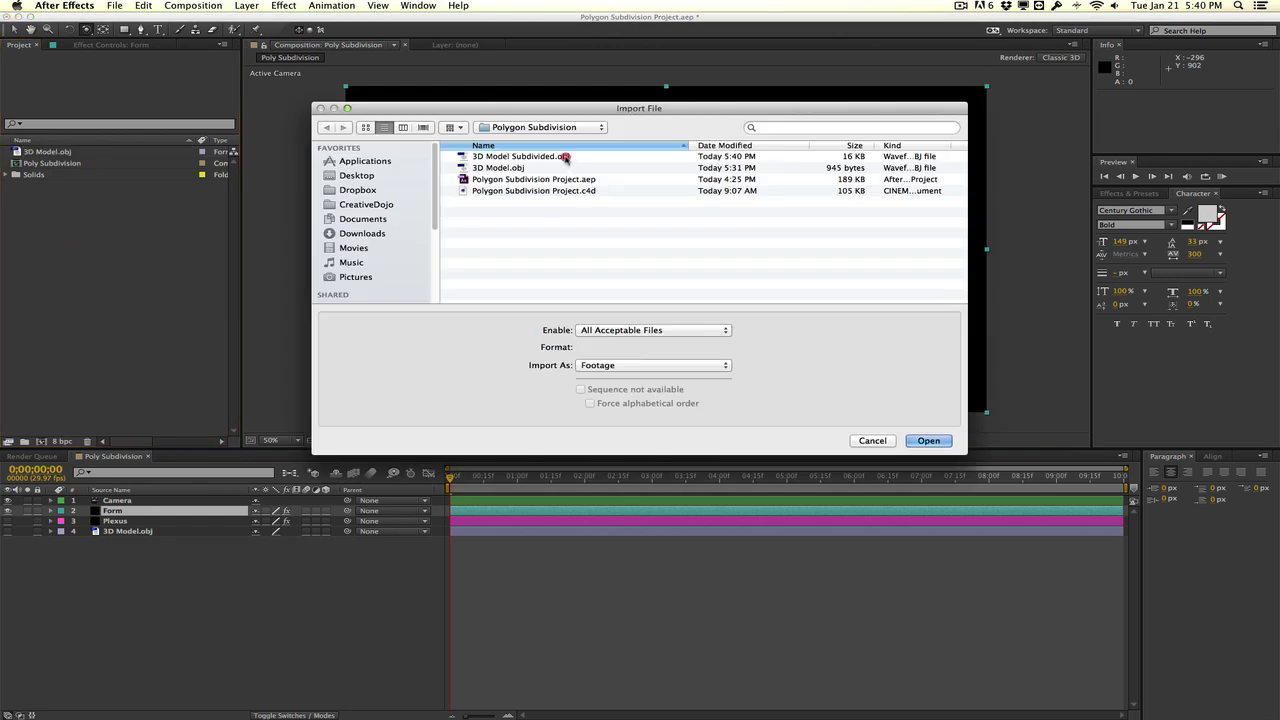
click(566, 157)
click(916, 438)
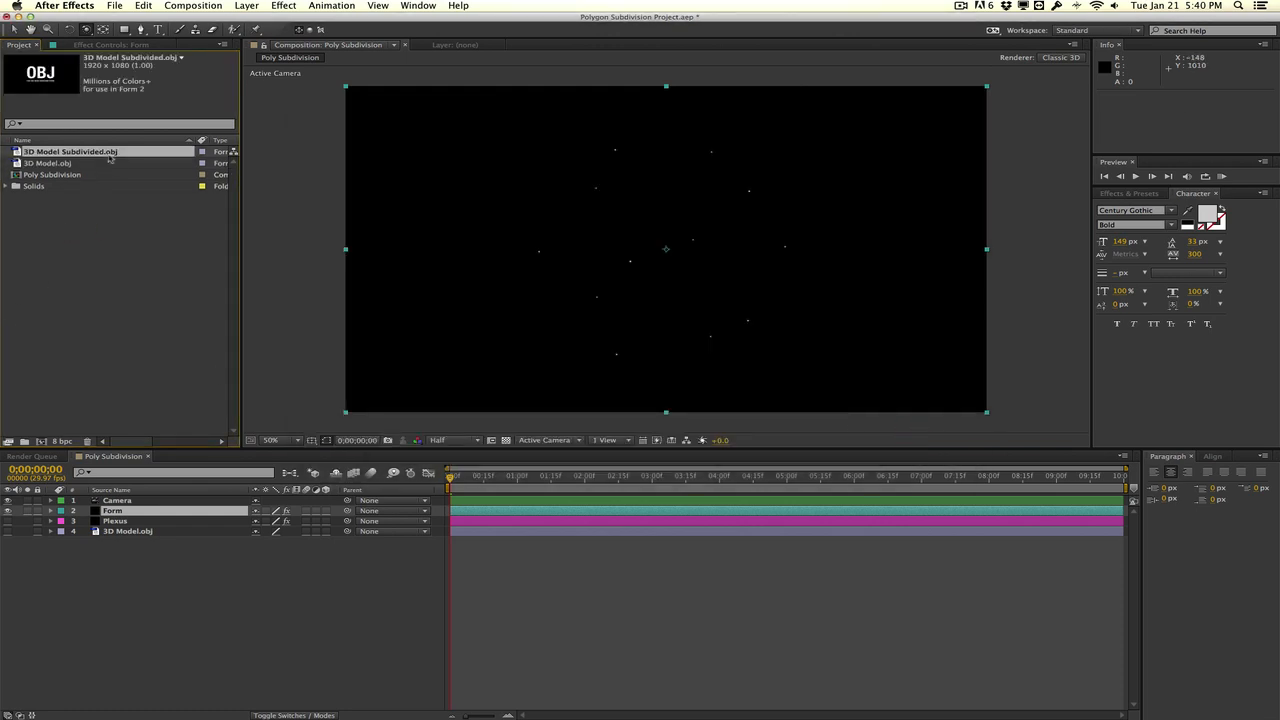
drag(110, 152, 160, 542)
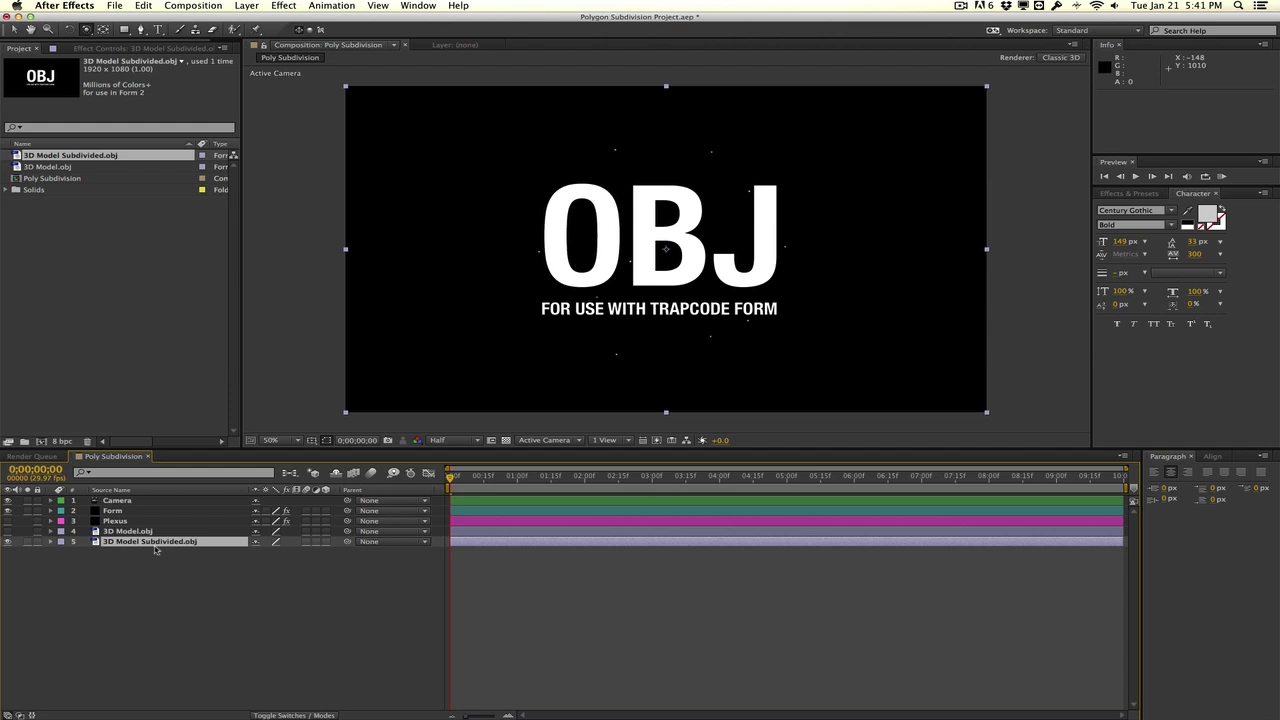
- Hide layer 5 and make Form use 5. 3D Model Subdivided.obj as its 3D Model
click(8, 541)
click(163, 501)
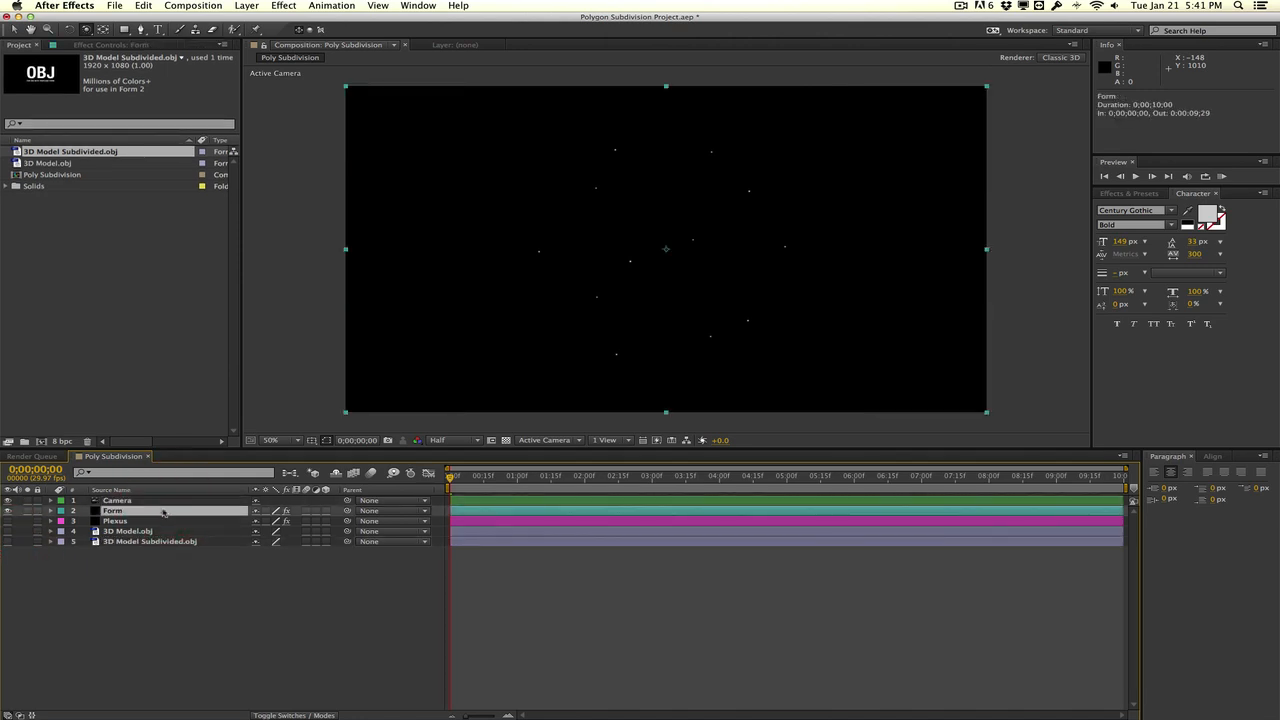
click(110, 45)
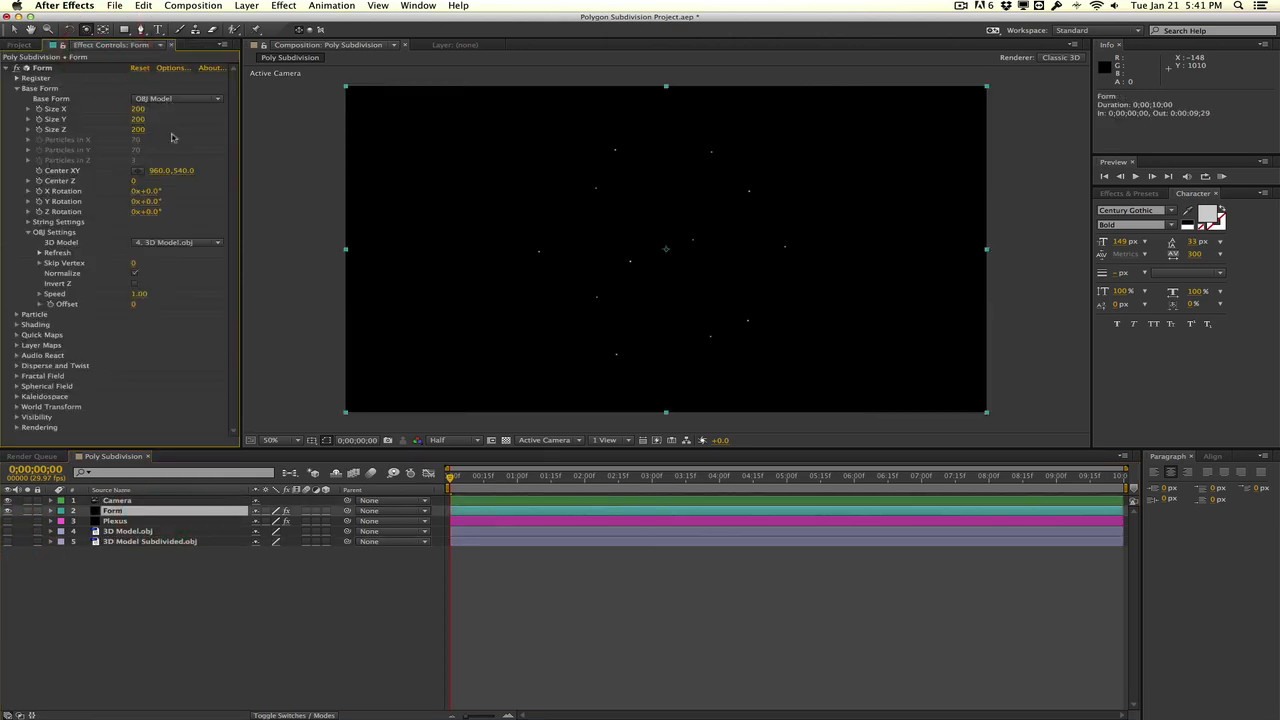
click(188, 242)
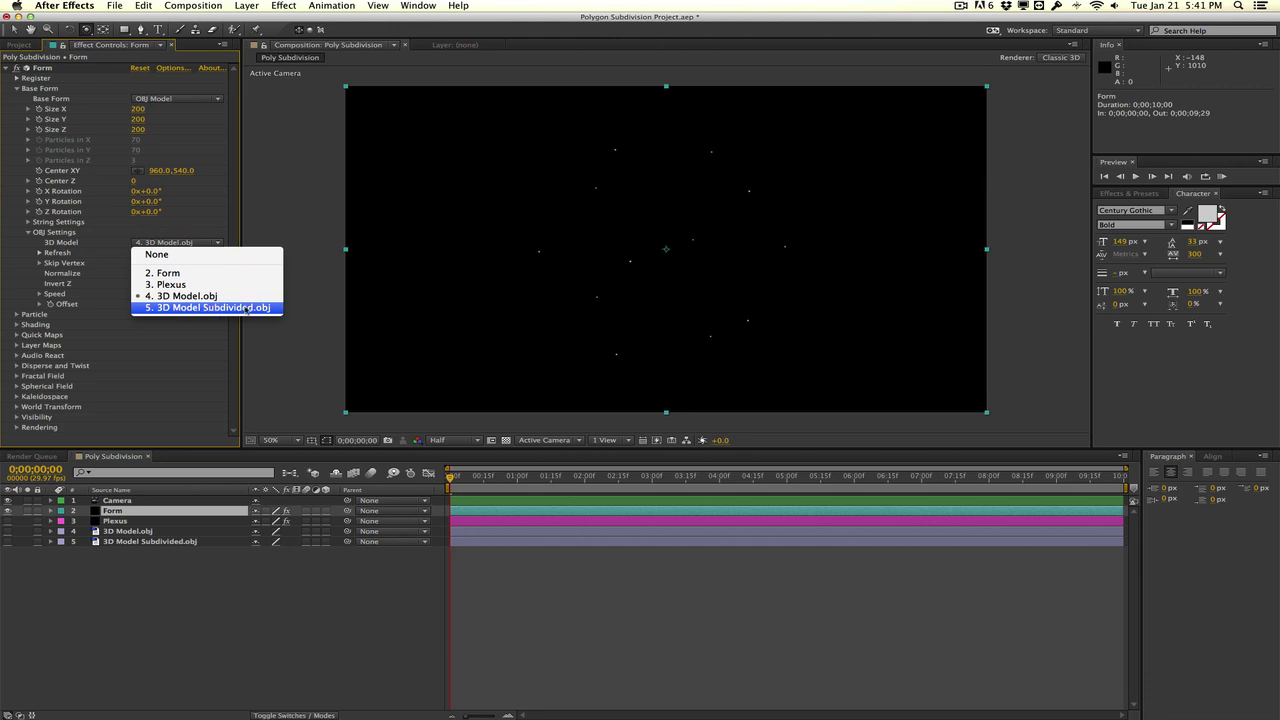
click(246, 310)
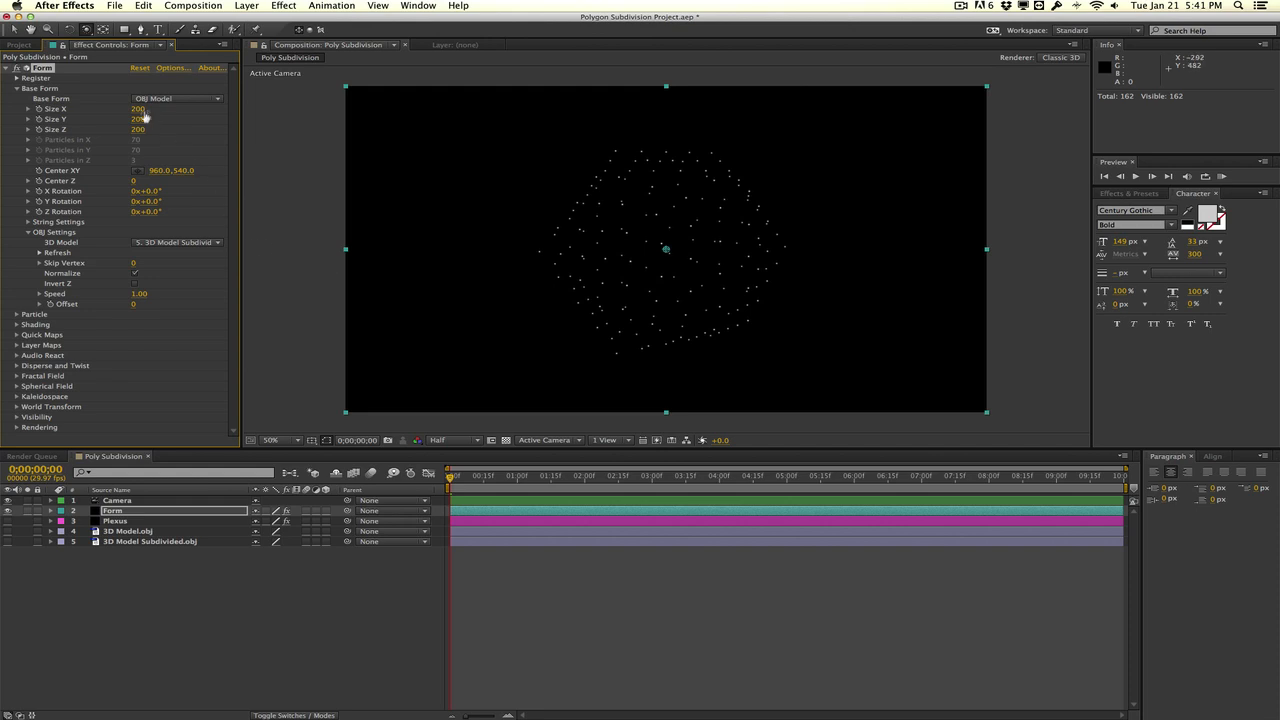
- Undo an accidental Size X change, then dolly and orbit the camera around the denser particle sphere
drag(142, 110, 152, 107)
key(ctrl+z)
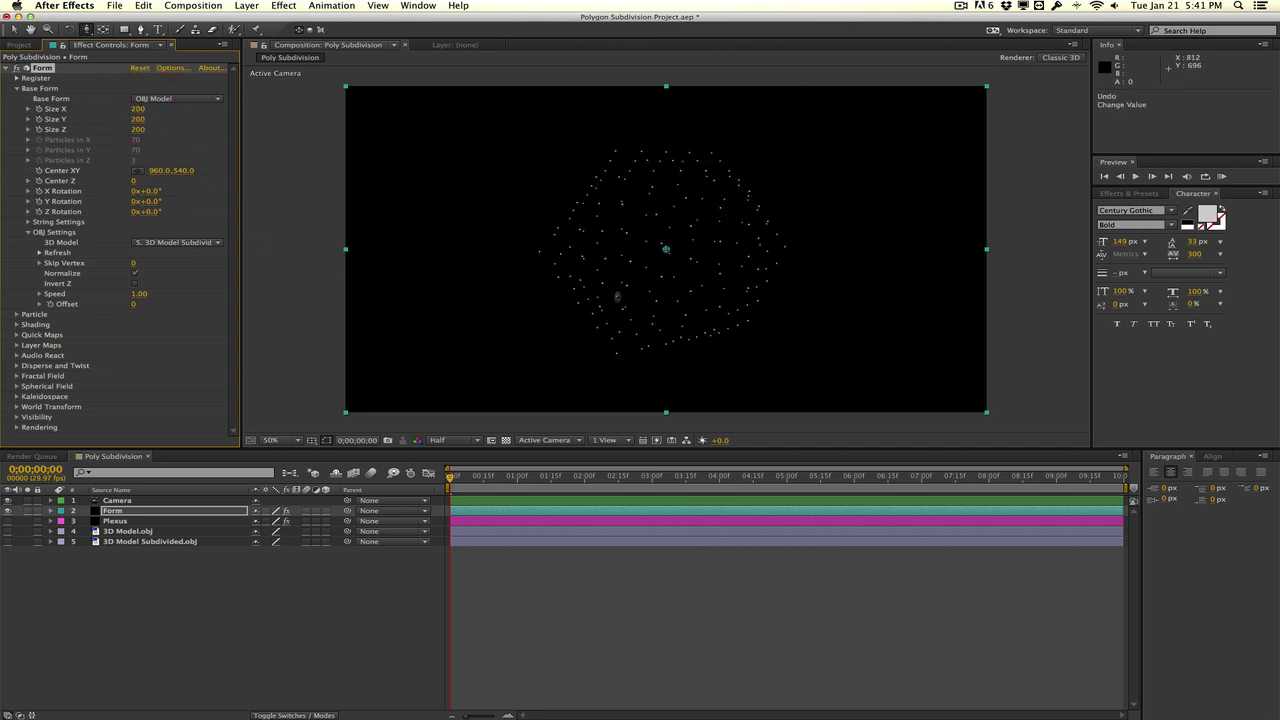
right_drag(617, 296, 612, 150)
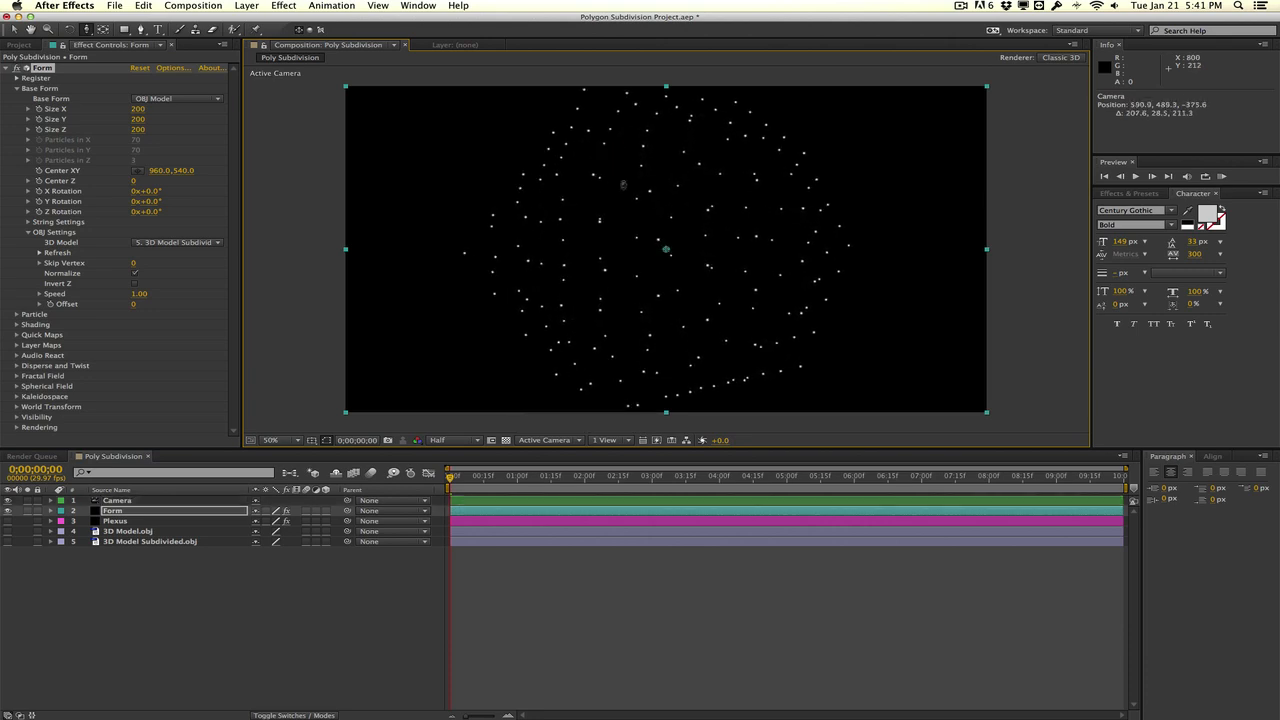
key(c)
mouse_move(657, 257)
mouse_down()
mouse_move(585, 263)
mouse_move(525, 245)
mouse_up()
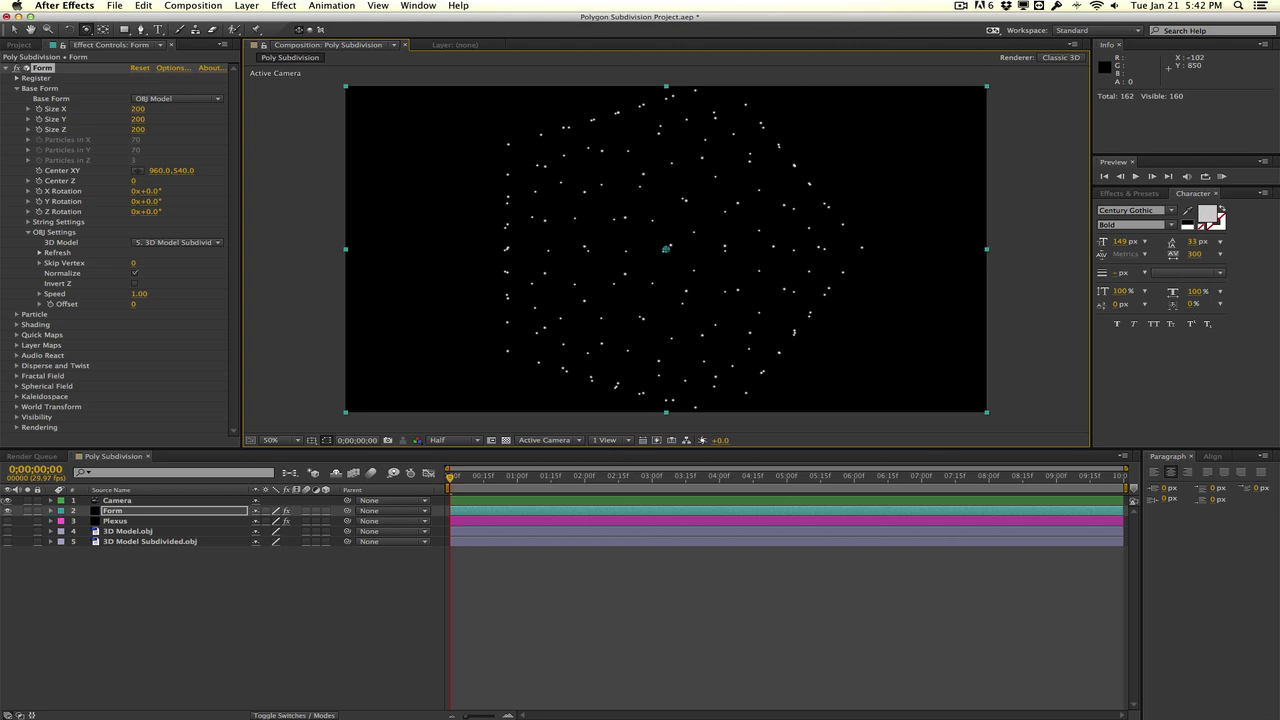
- Hide Form and give Plexus an OBJ geometry source loaded with the subdivided OBJ
click(9, 511)
click(116, 521)
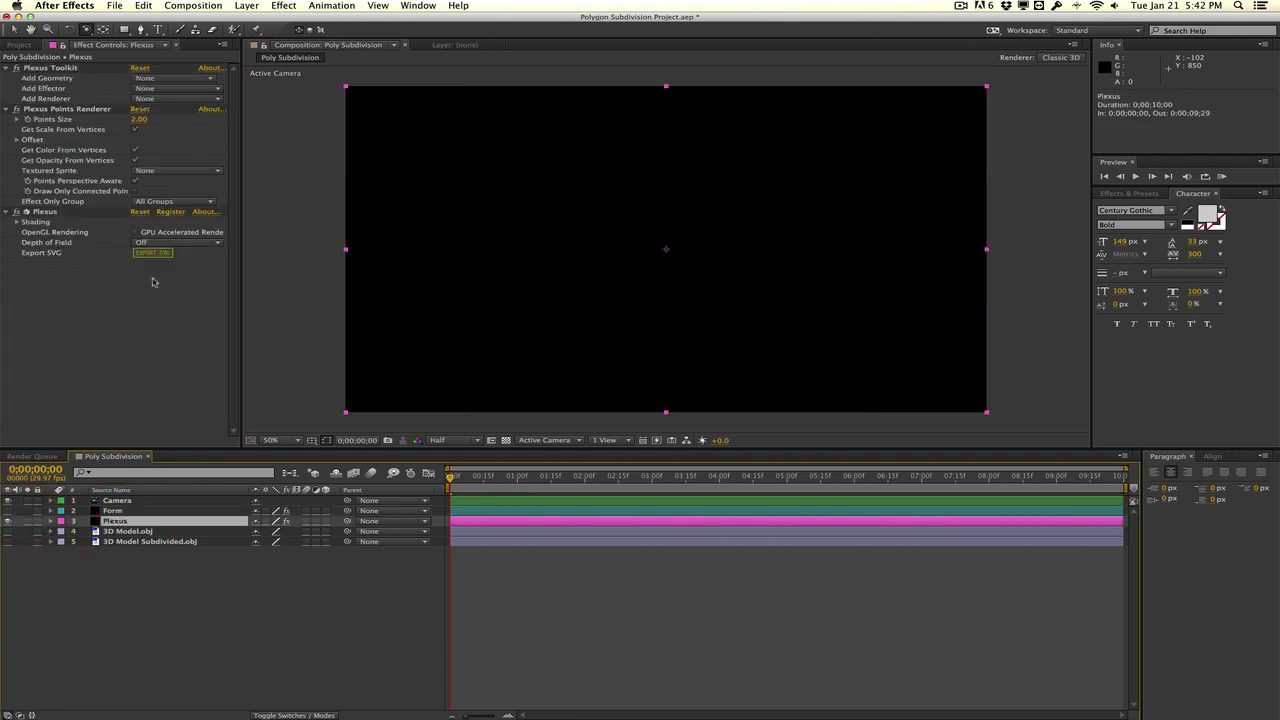
click(175, 79)
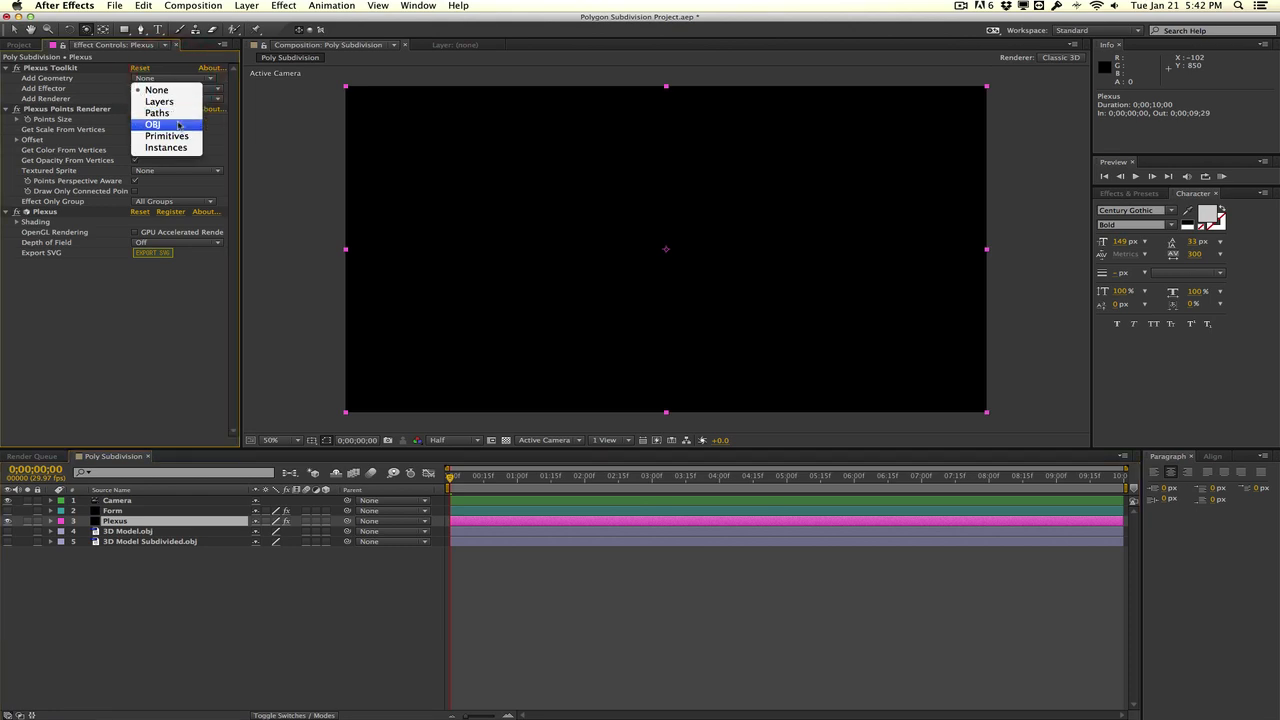
click(178, 124)
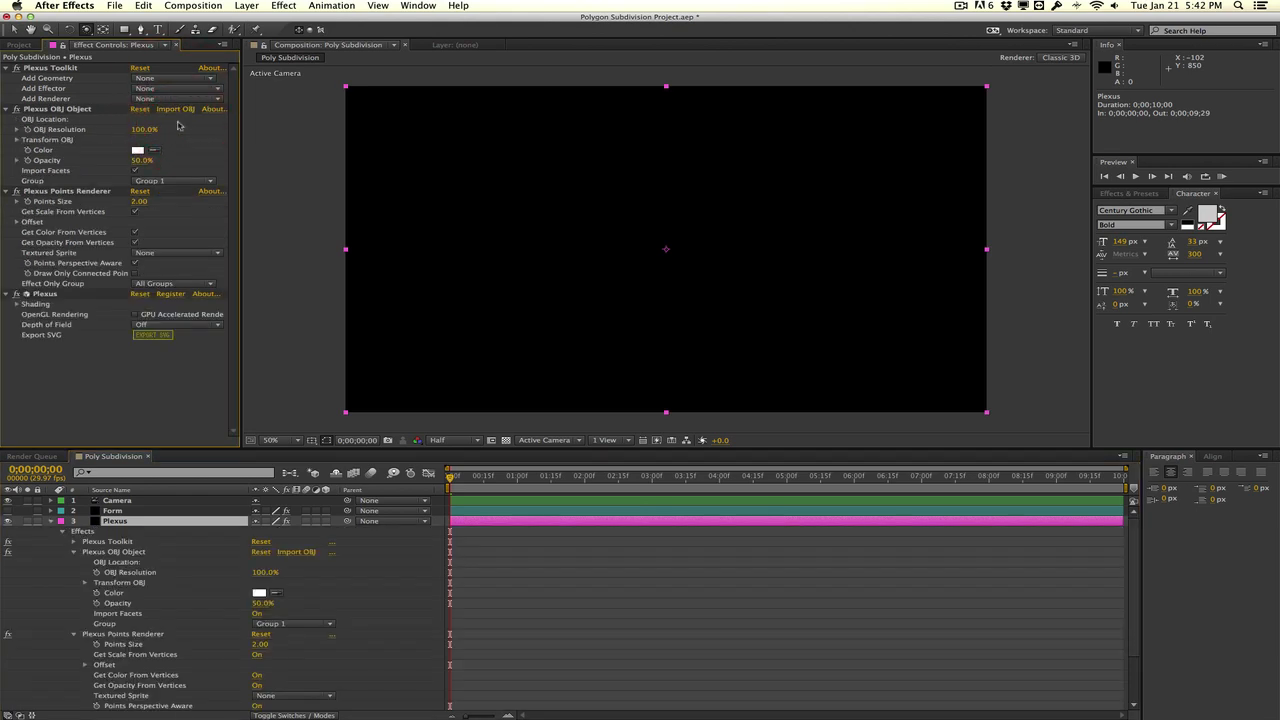
click(176, 109)
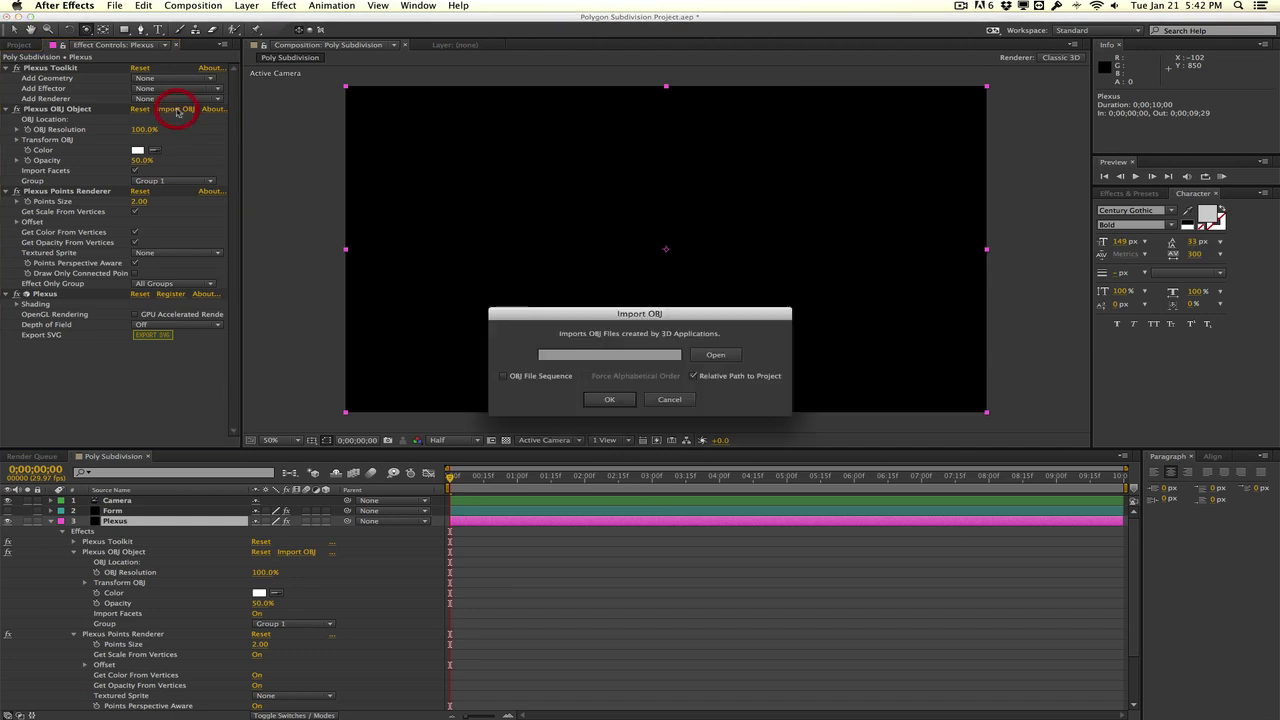
click(612, 401)
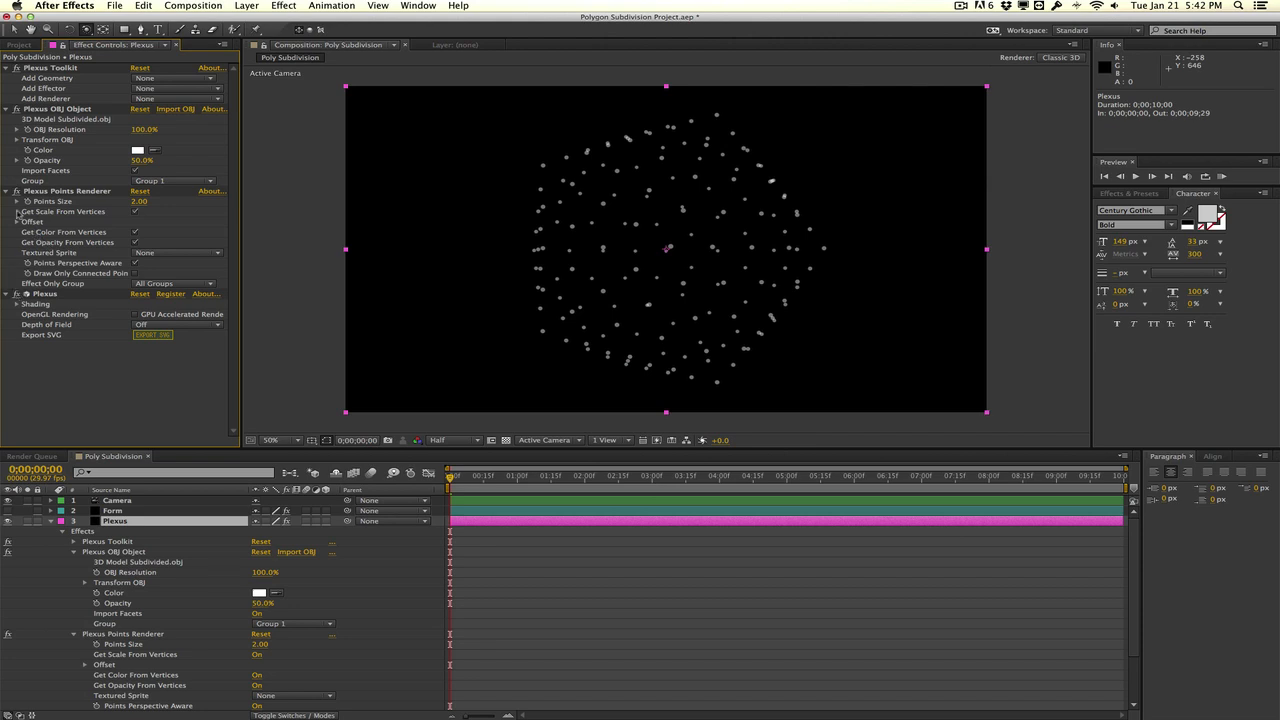
- Set Points Size 0.7 and add a Lines renderer with Line Thickness 0.5
click(140, 201)
text(0.7)
key(Return)
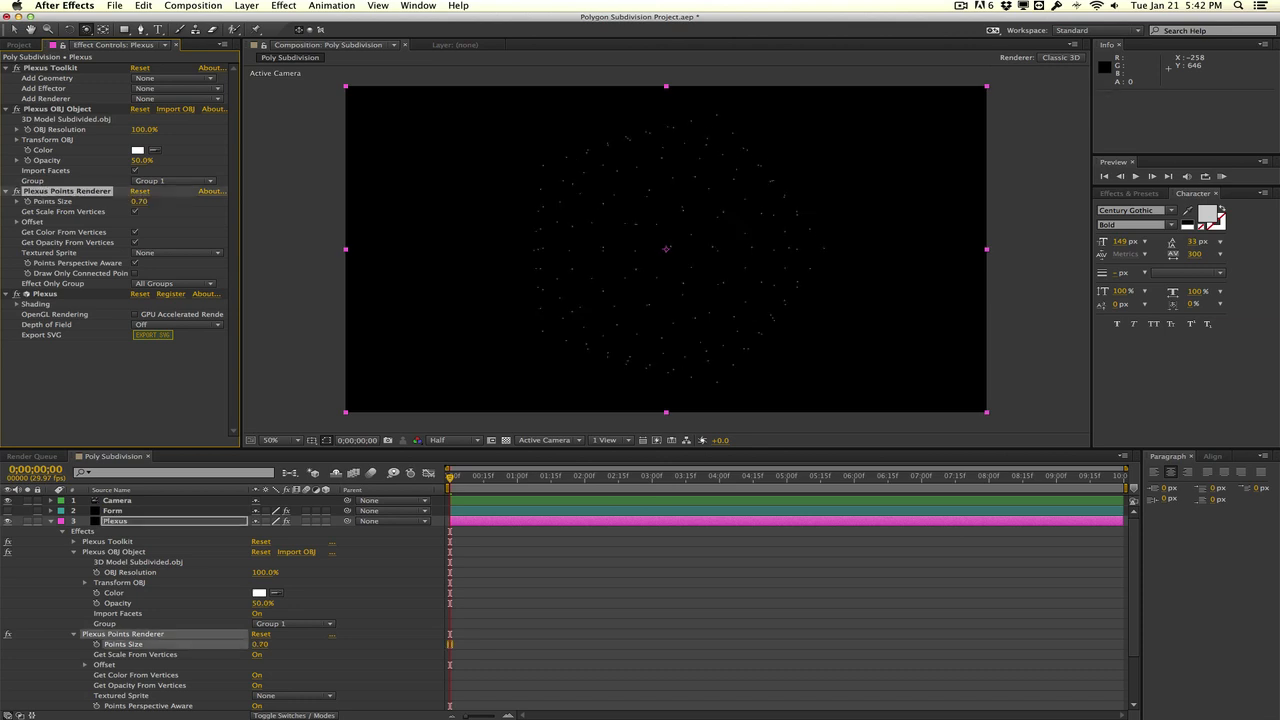
click(178, 97)
click(178, 130)
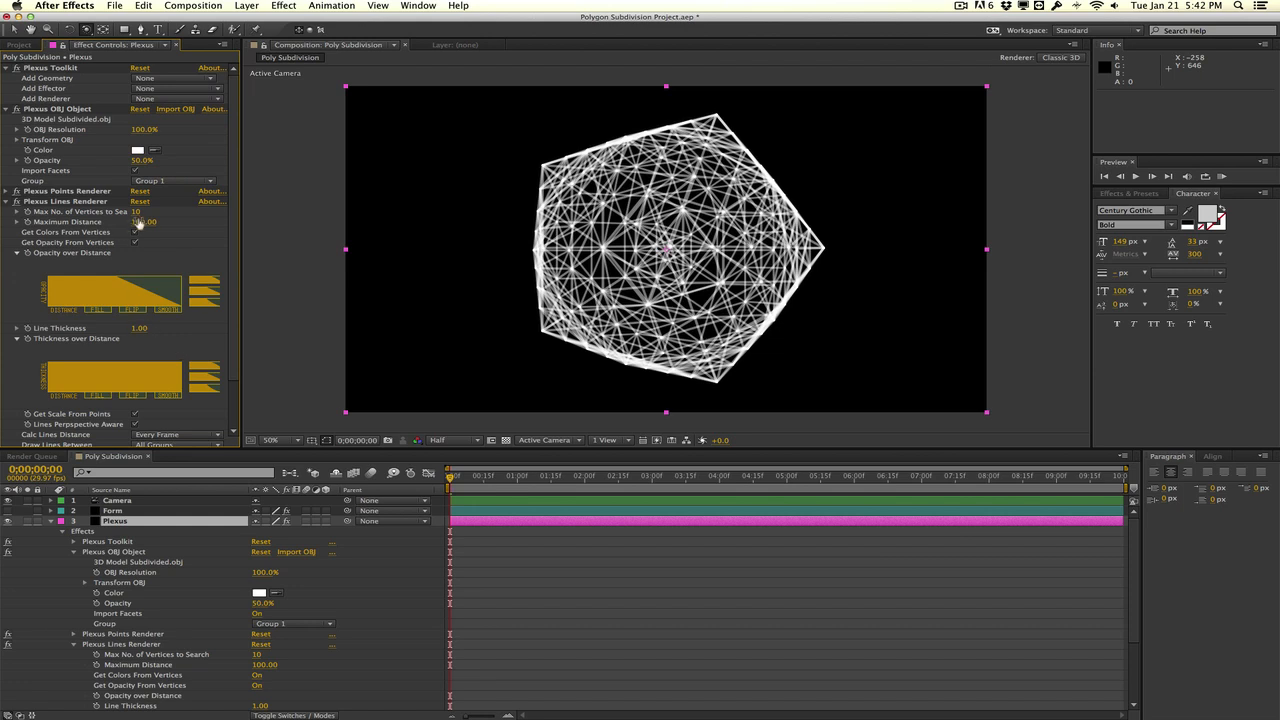
scroll(140, 230, down, 3)
click(145, 277)
text(0.5)
key(Return)
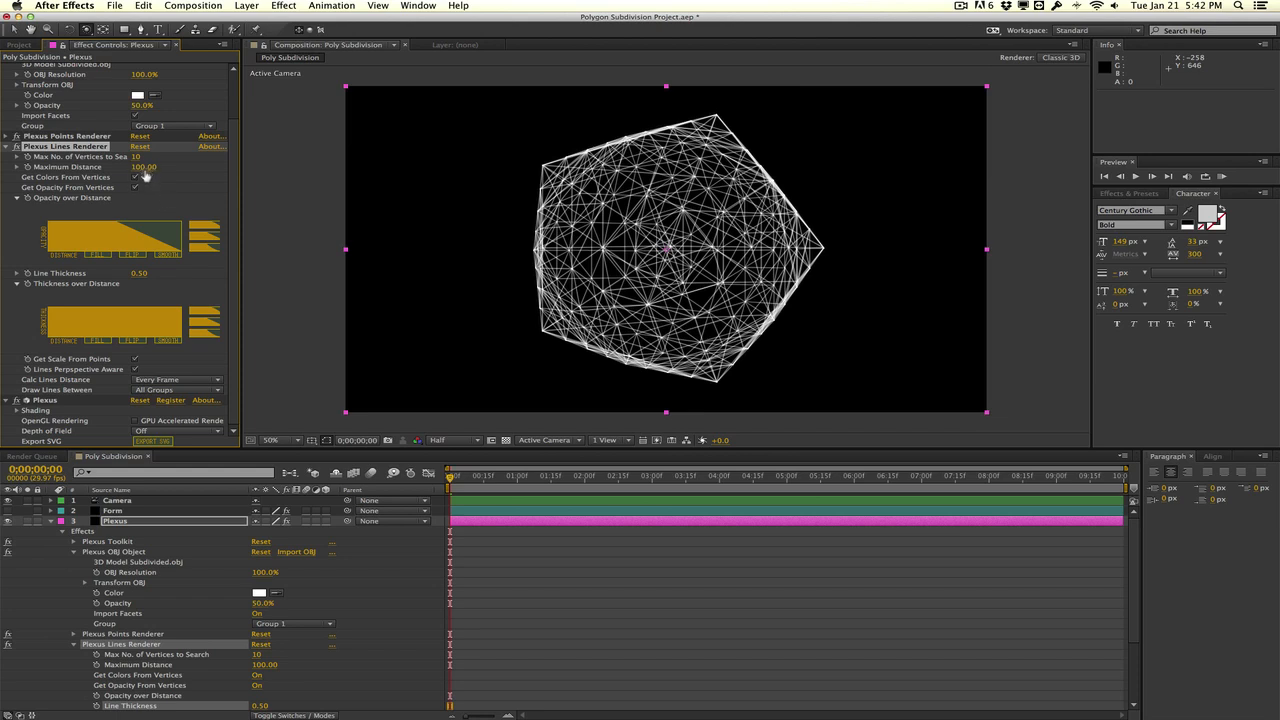
- Lower the lines' Maximum Distance to 48 to reduce connecting lines
drag(143, 167, 112, 168)
mouse_move(590, 255)
mouse_down()
mouse_move(620, 246)
mouse_move(414, 300)
mouse_move(660, 246)
mouse_up()
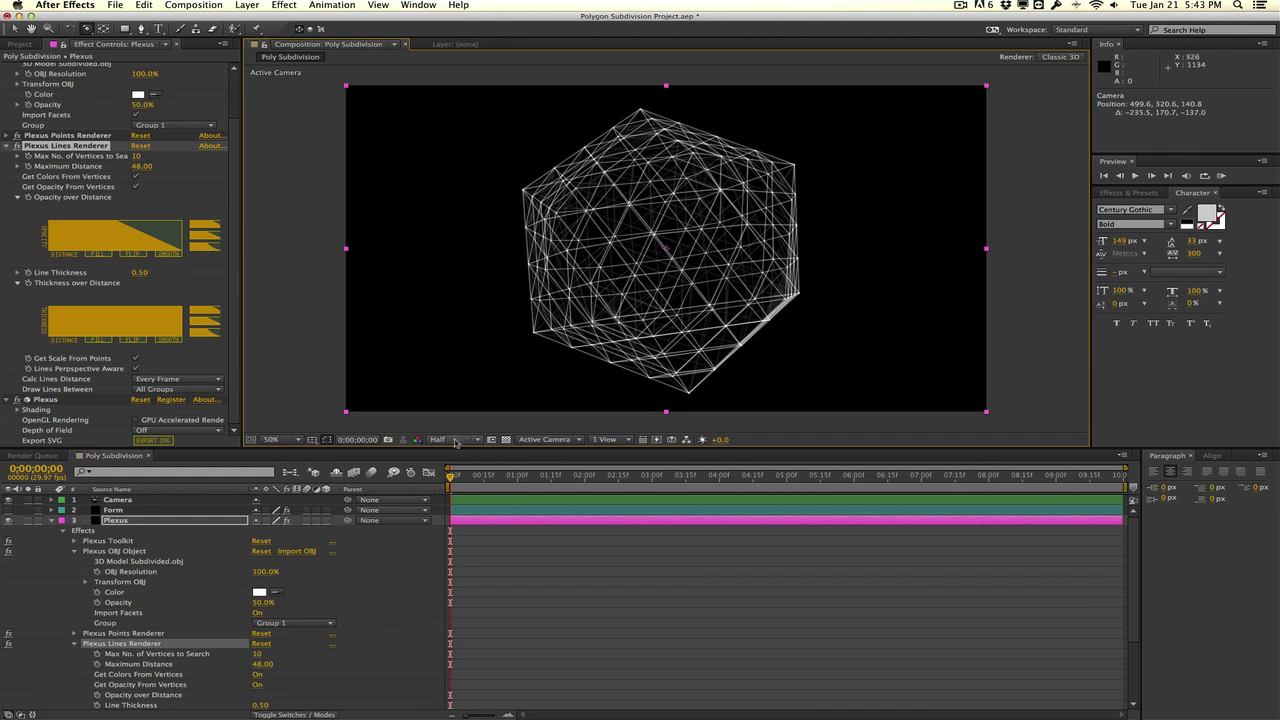
- Hide Plexus, show Form again and scrub Skip Vertex up to thin the particles
click(8, 520)
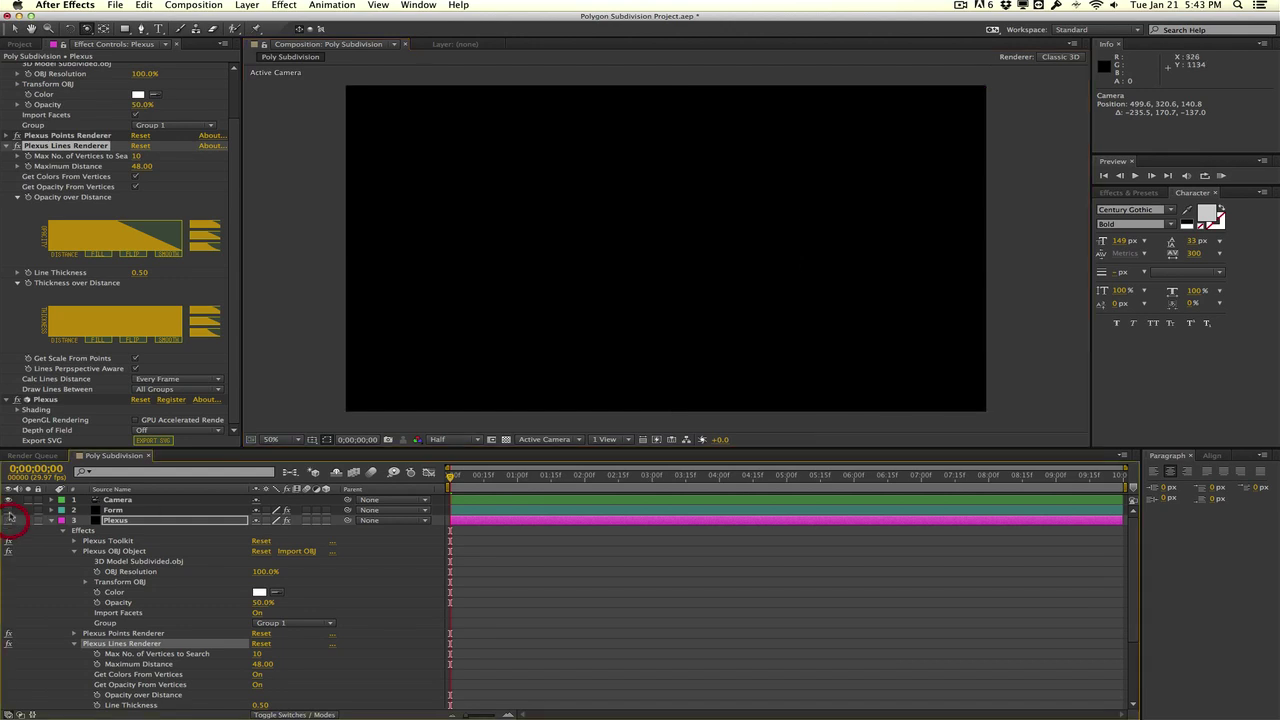
click(190, 510)
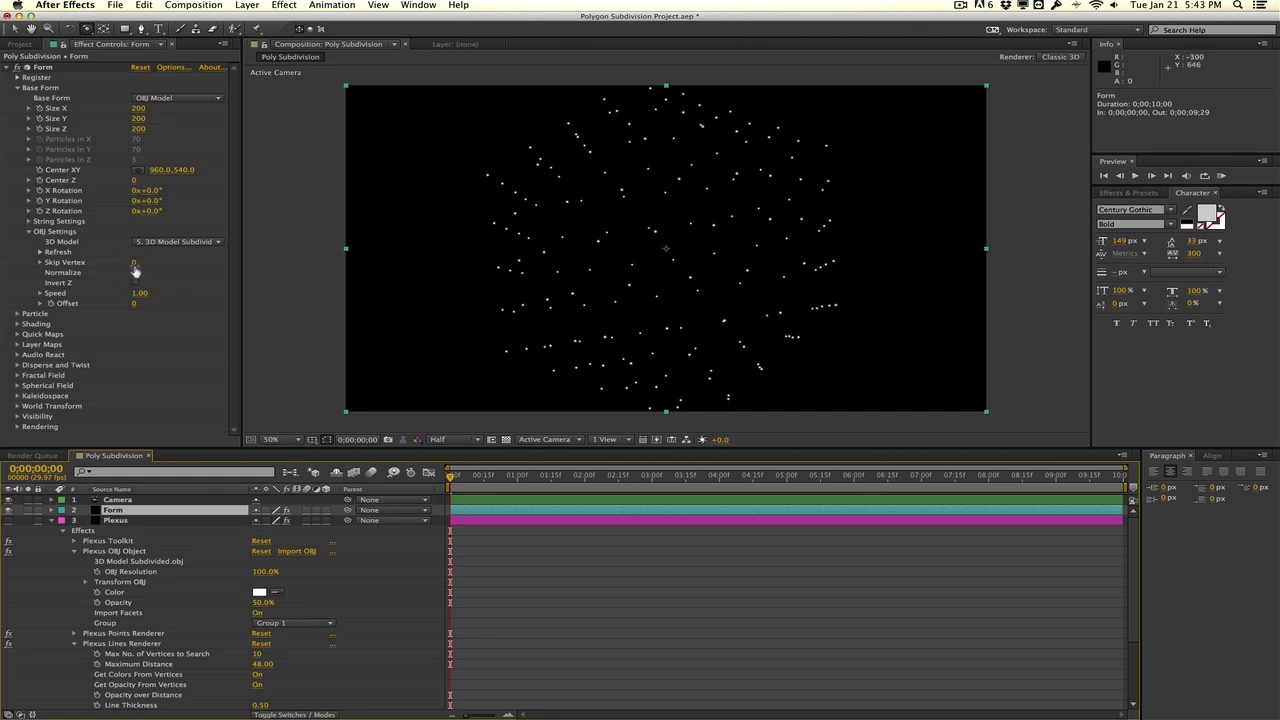
drag(135, 270, 140, 263)
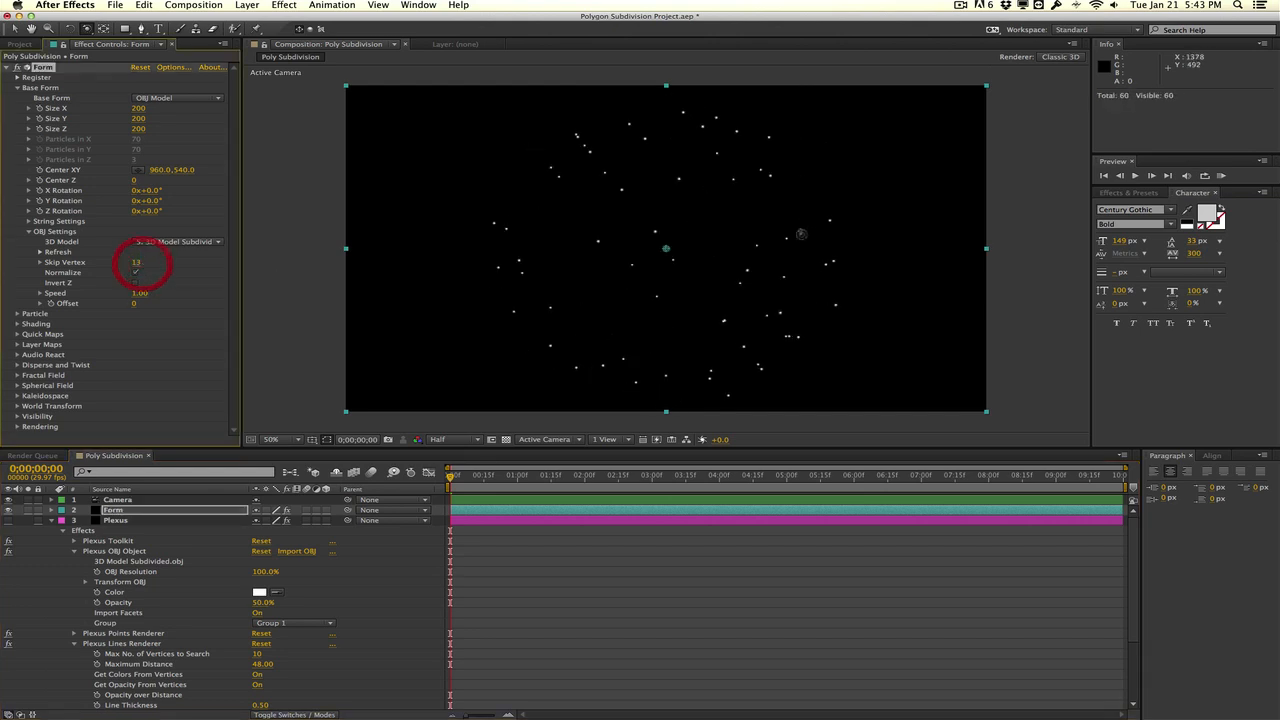